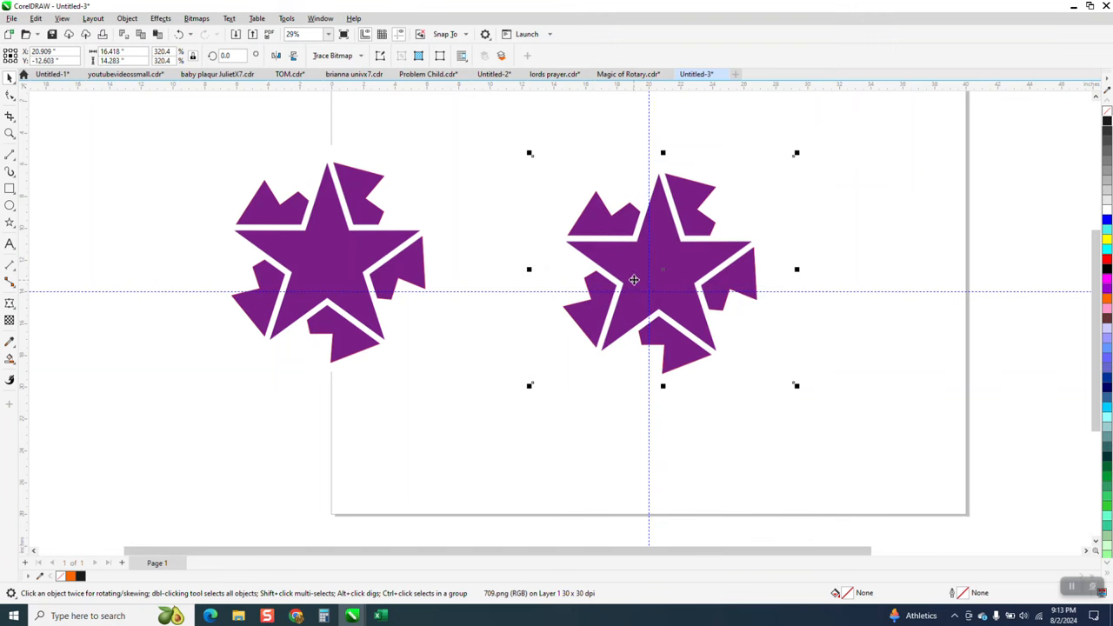
# Step: Scale the second copy of the purple star bitmap down to about 7.8 by 6.8 inches and place it near the guideline intersection
pyautogui.click(9, 133)
pyautogui.moveTo(670, 218); pyautogui.dragTo(740, 264)
pyautogui.scroll(-5, 599, 234)
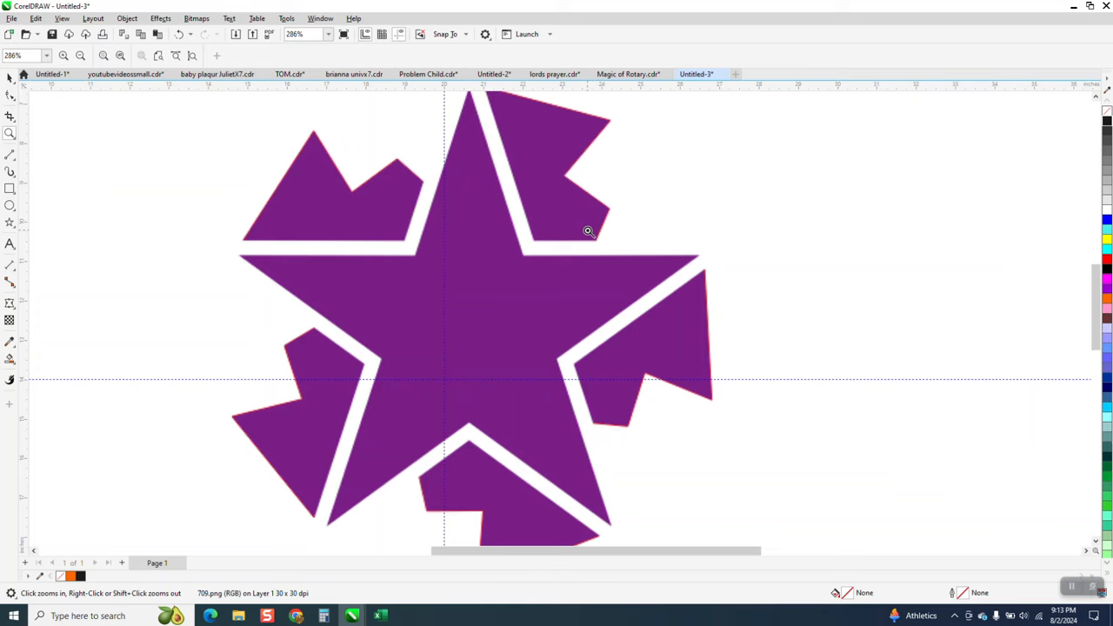
pyautogui.click(10, 78)
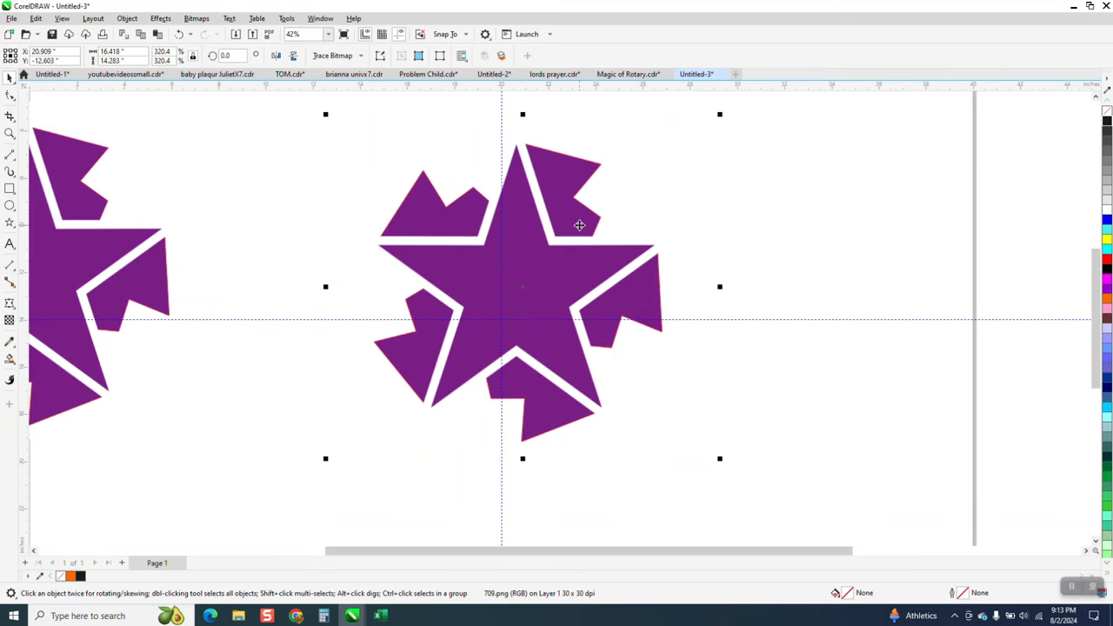
pyautogui.moveTo(721, 115); pyautogui.dragTo(514, 293)
pyautogui.moveTo(597, 218); pyautogui.dragTo(597, 218)
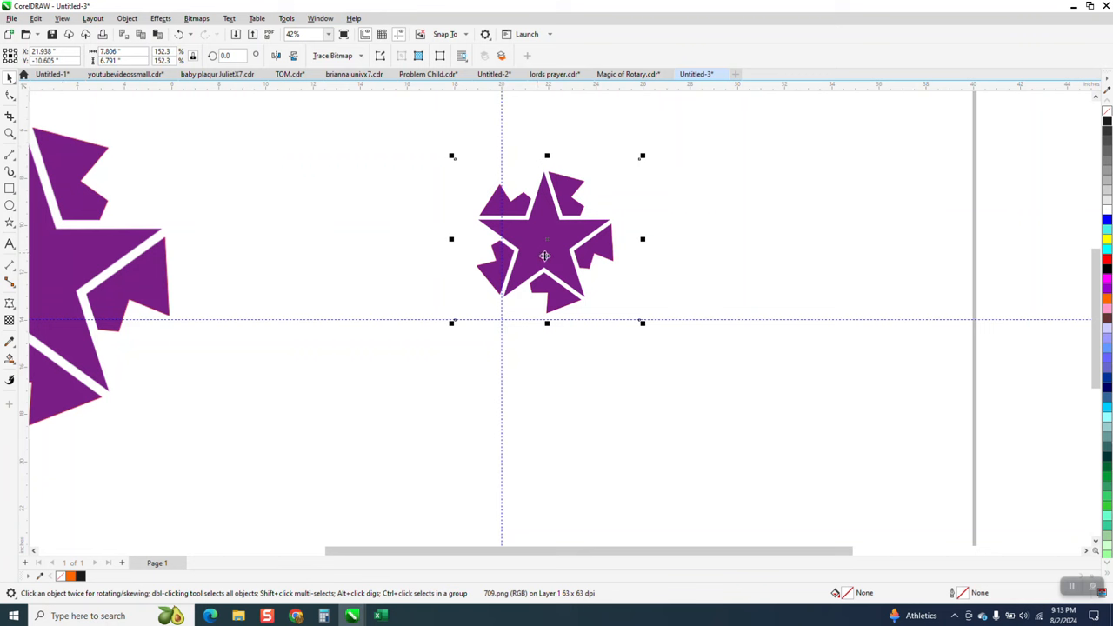
pyautogui.moveTo(558, 253); pyautogui.dragTo(540, 268)
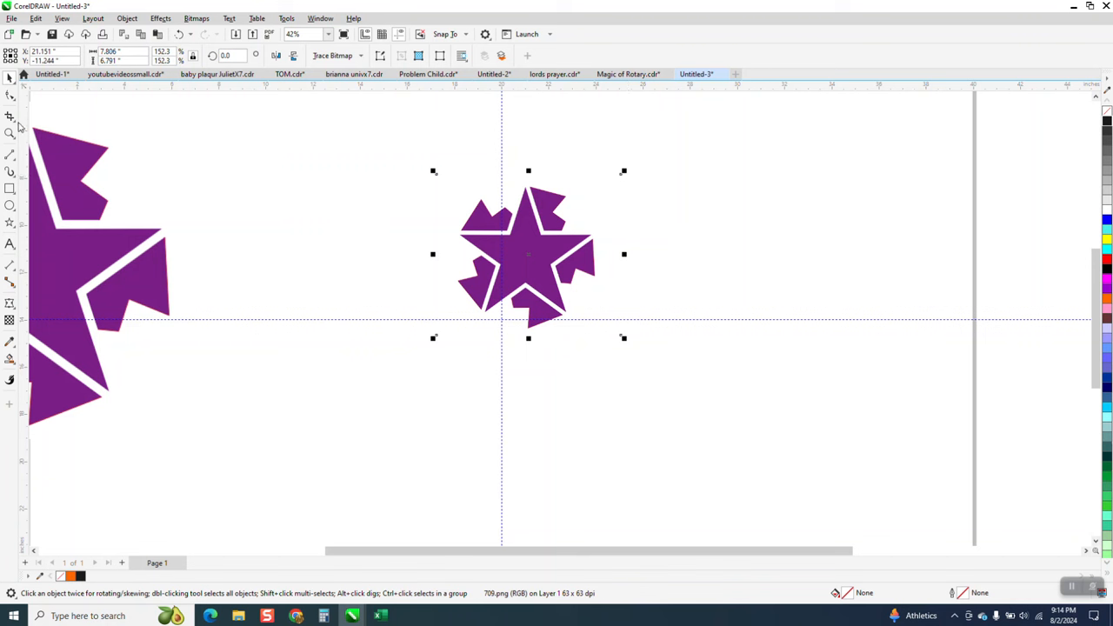
# Step: Crop the small star bitmap to the fragment beside its top point, using an area about 2.36 by 2.21 inches
pyautogui.click(13, 122)
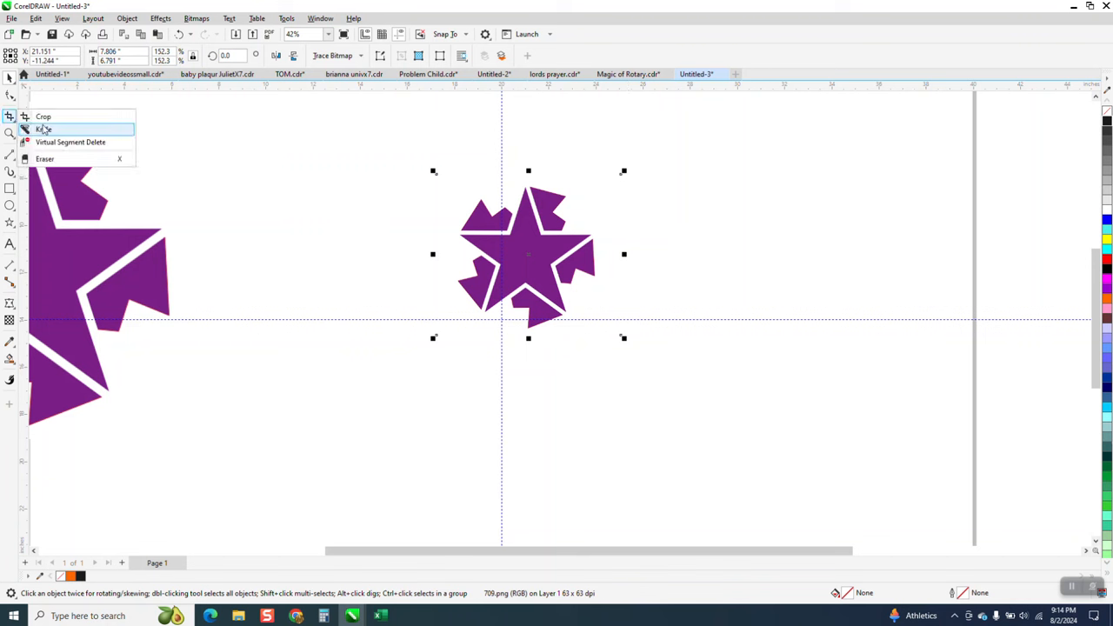
pyautogui.click(42, 116)
pyautogui.moveTo(523, 184); pyautogui.dragTo(579, 236)
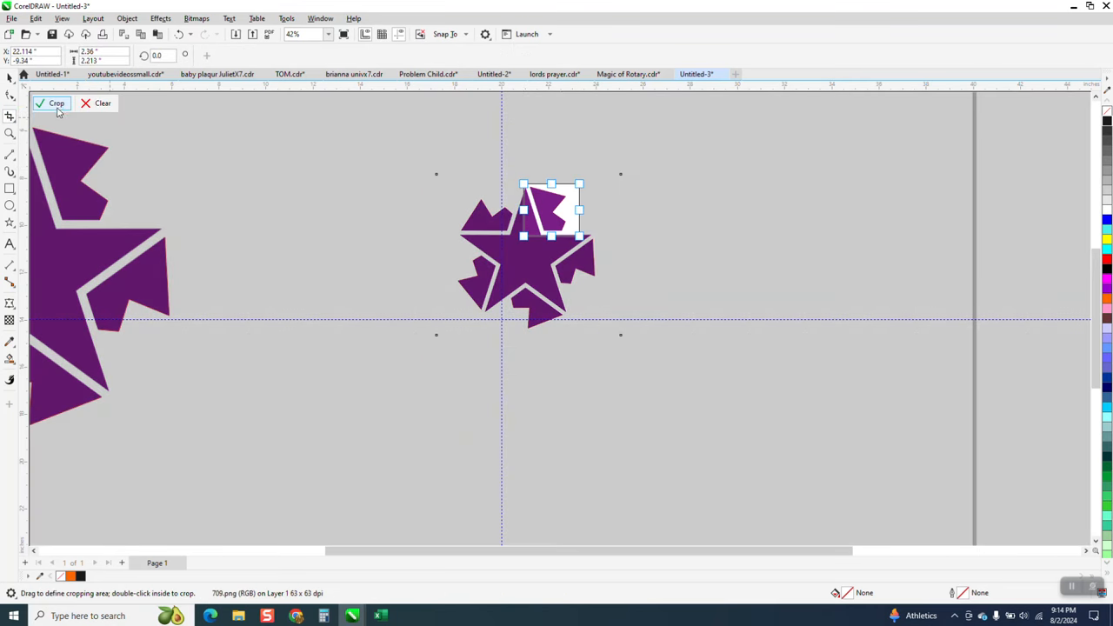
pyautogui.click(54, 104)
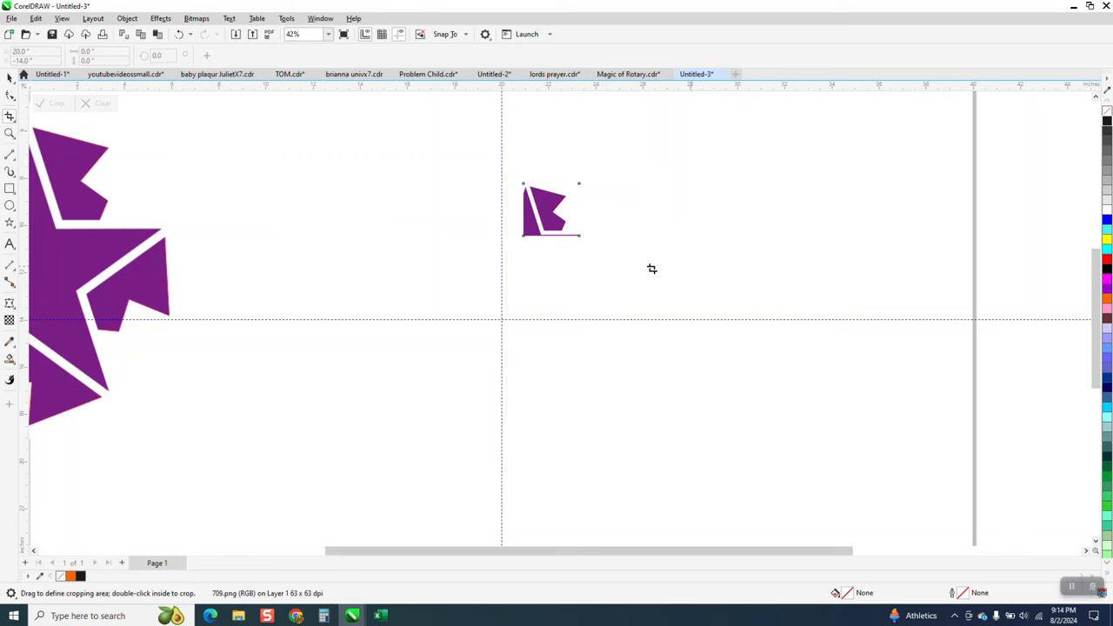
# Step: Reshape the cropped bitmap's four corner nodes closely around the fragment so the leftover star pieces are excluded
pyautogui.click(9, 133)
pyautogui.moveTo(619, 251); pyautogui.dragTo(518, 179)
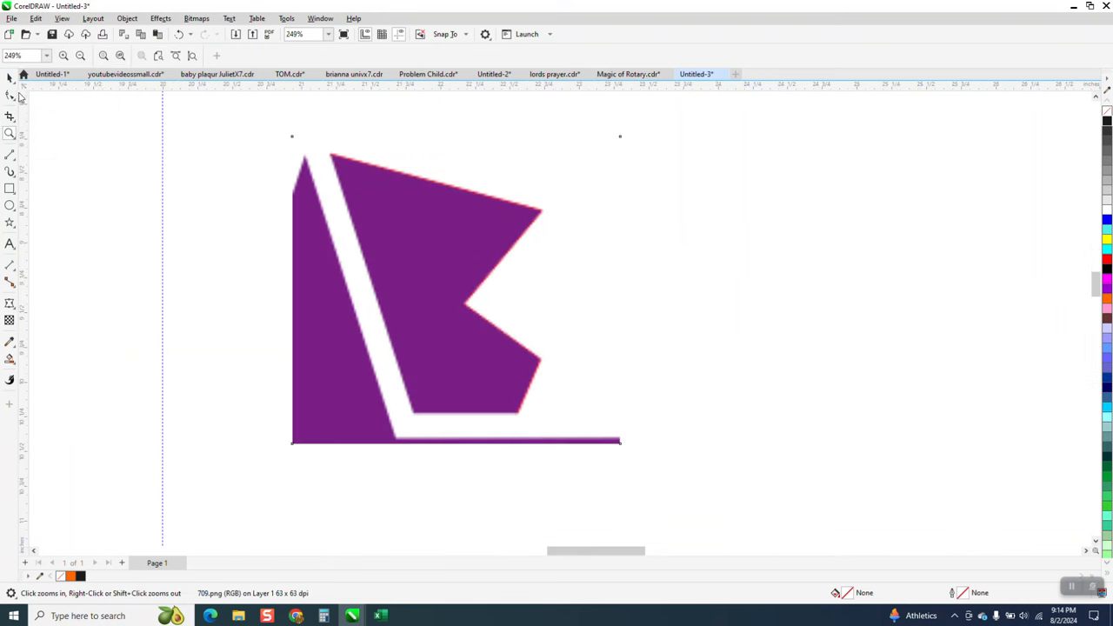
pyautogui.press('F10')
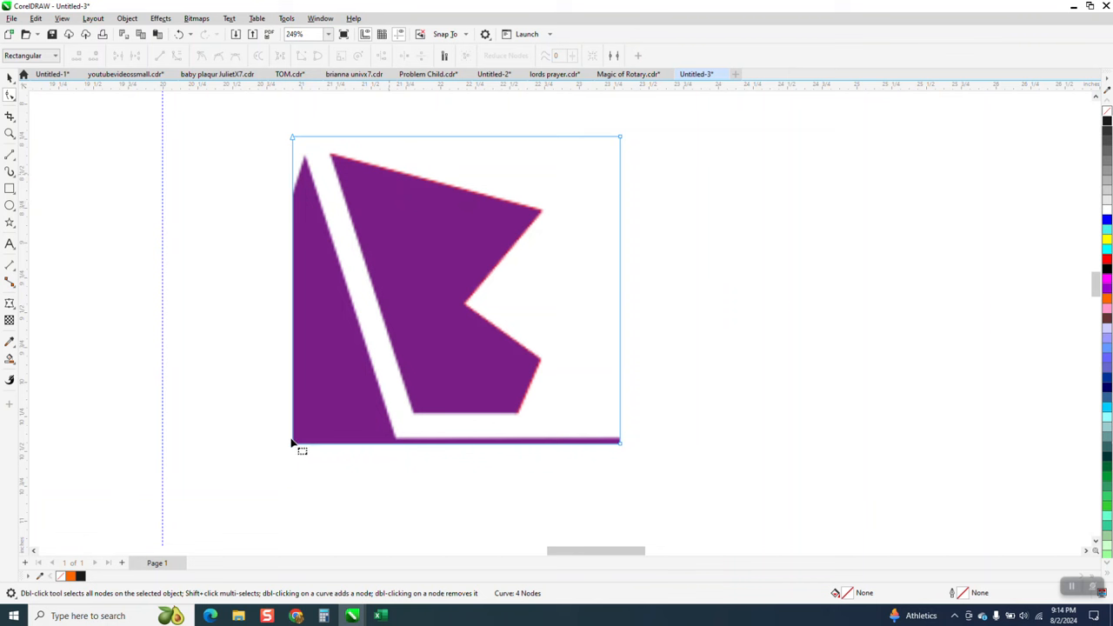
pyautogui.moveTo(293, 445); pyautogui.dragTo(407, 423)
pyautogui.moveTo(299, 141); pyautogui.dragTo(314, 146)
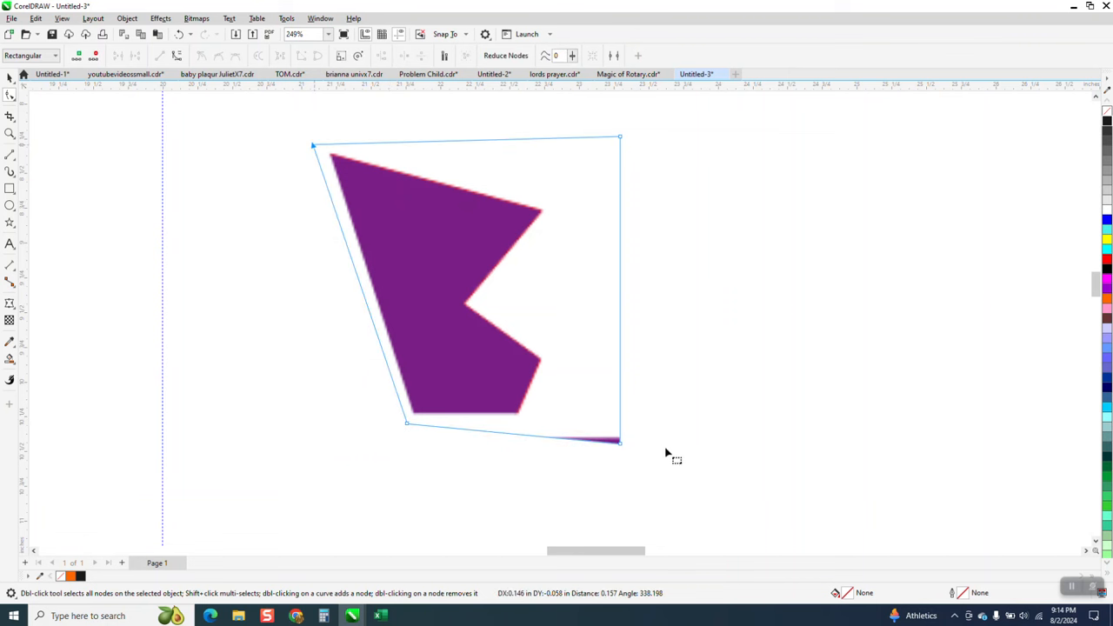
pyautogui.moveTo(612, 444); pyautogui.dragTo(535, 420)
pyautogui.moveTo(620, 137); pyautogui.dragTo(554, 202)
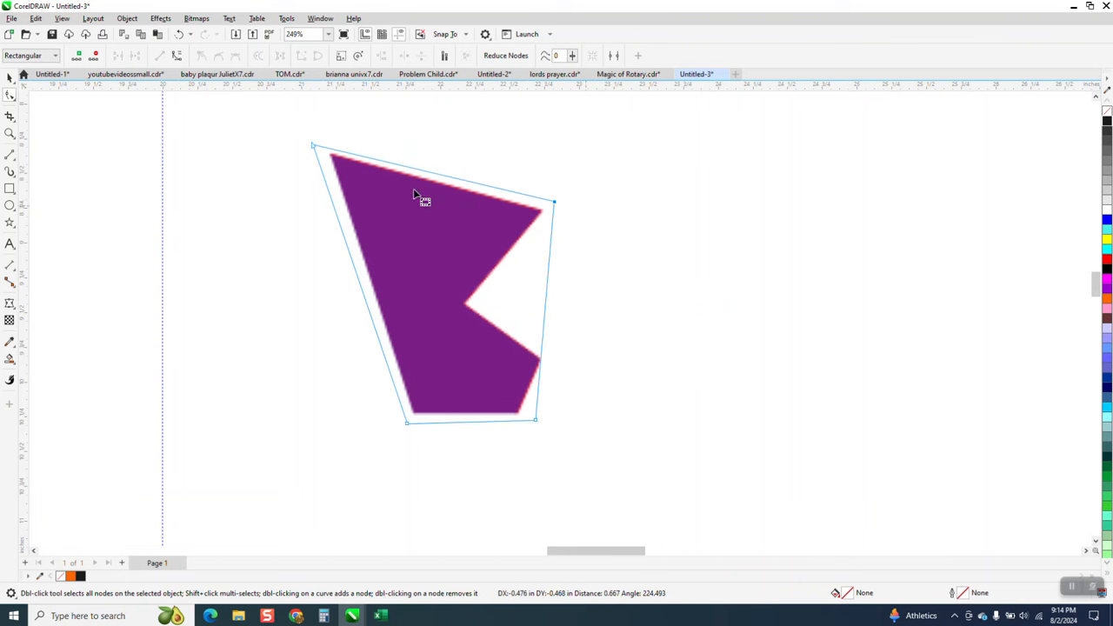
# Step: Outline-trace the fragment bitmap as Clipart with detail 67, smoothing 25 and corner smoothness 0, removing the background color
pyautogui.click(8, 81)
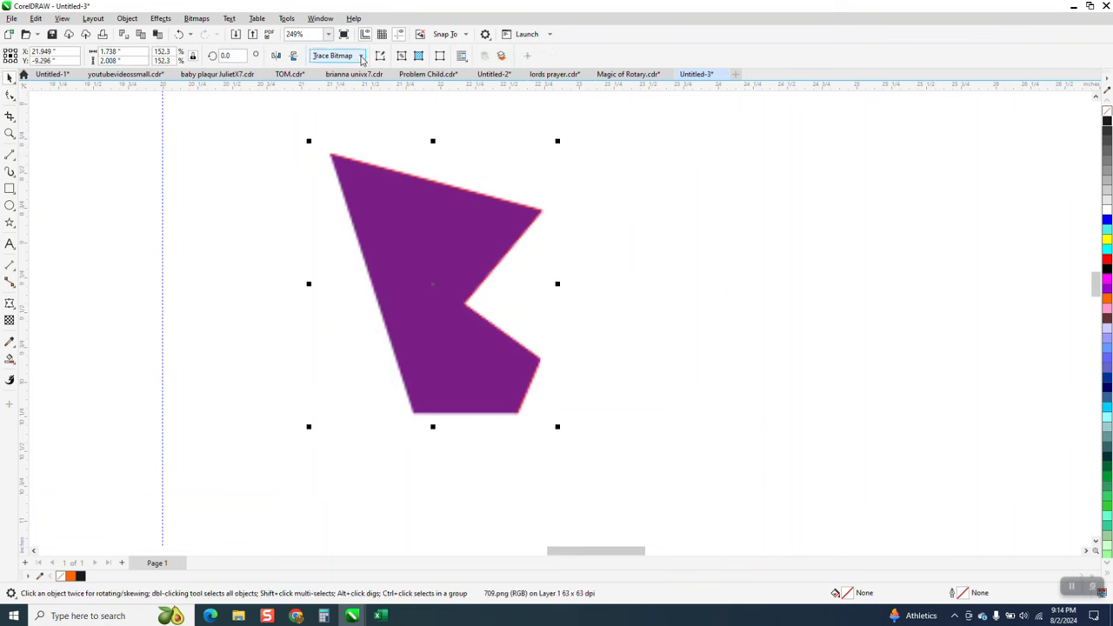
pyautogui.click(361, 57)
pyautogui.moveTo(352, 98)
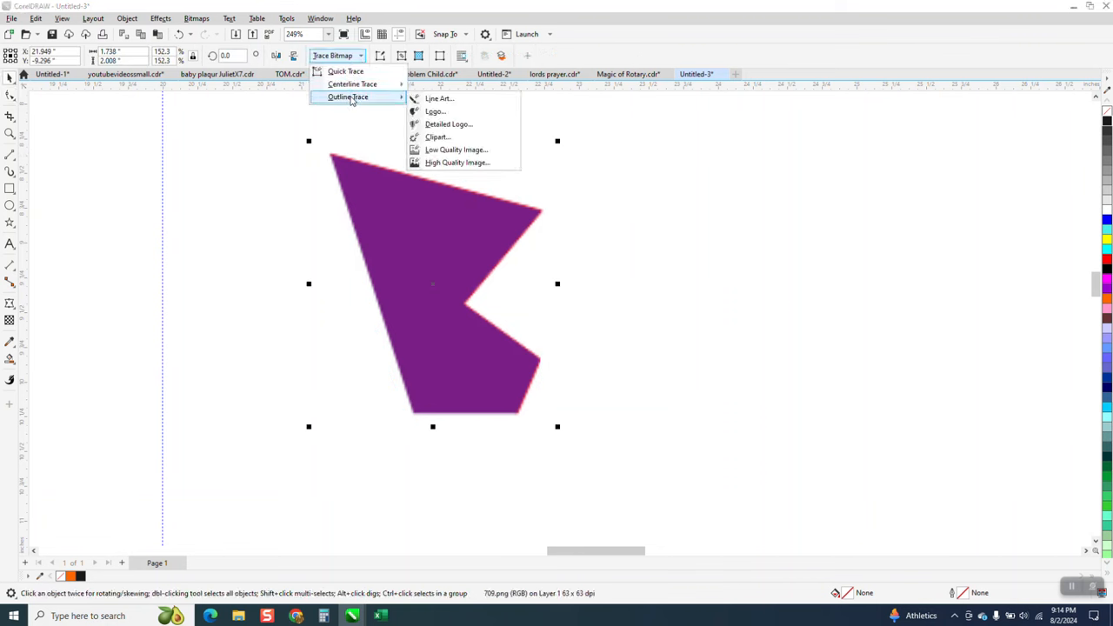
pyautogui.click(444, 126)
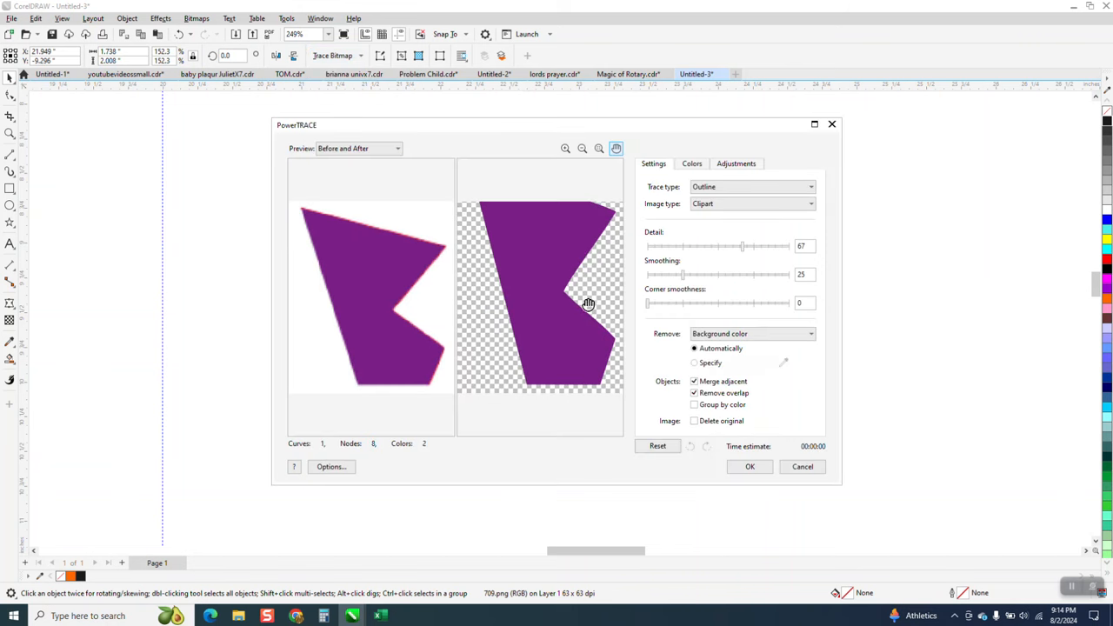
pyautogui.click(747, 468)
# Step: Move the traced fragment off the source bitmap and delete that bitmap
pyautogui.moveTo(442, 271); pyautogui.dragTo(681, 285)
pyautogui.click(462, 265)
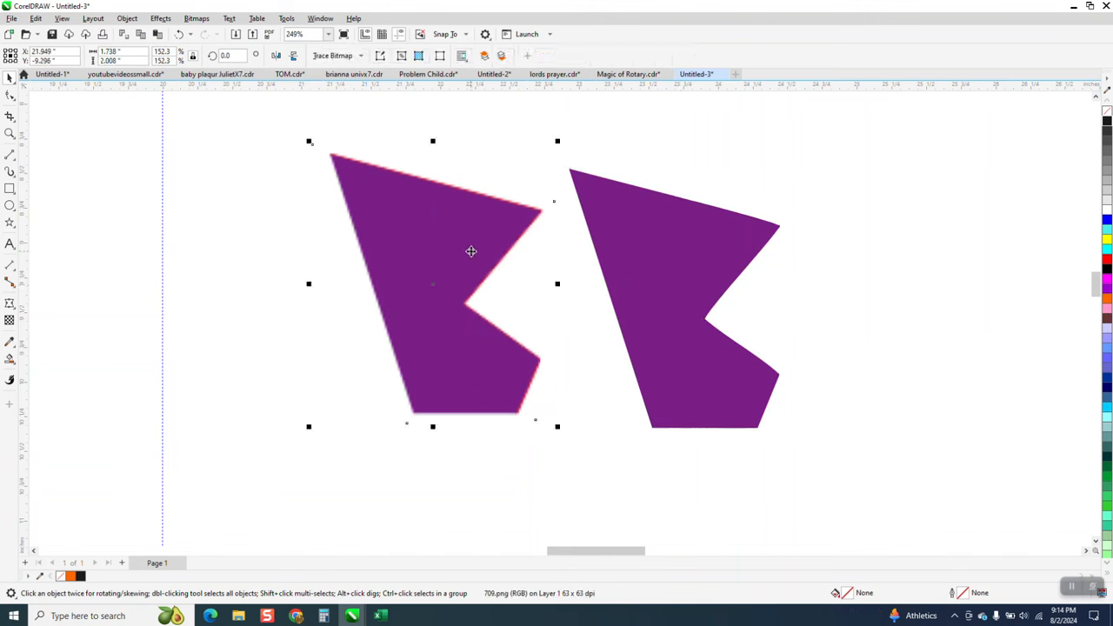
pyautogui.press('Delete')
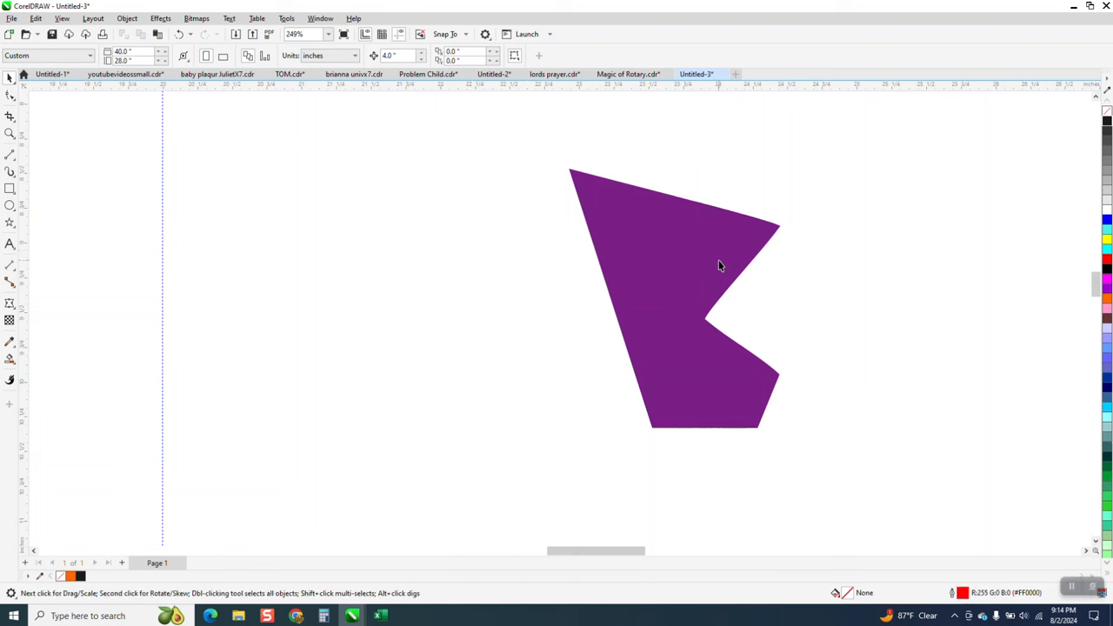
# Step: Give the traced fragment a dark outline with no fill and inspect its edges and nodes
pyautogui.click(719, 265)
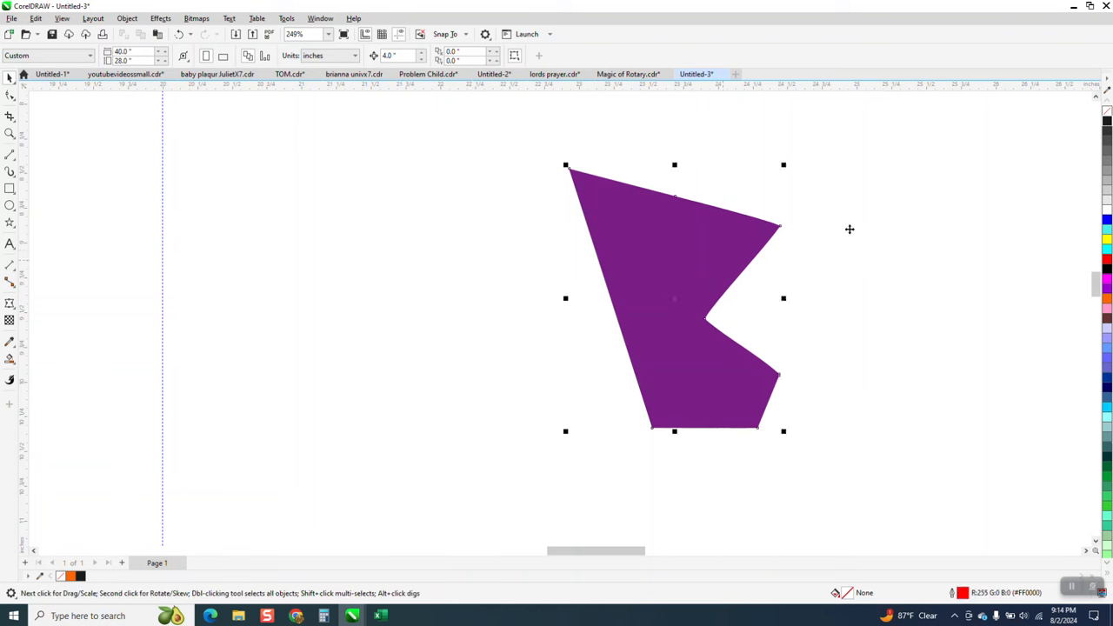
pyautogui.click(1108, 118)
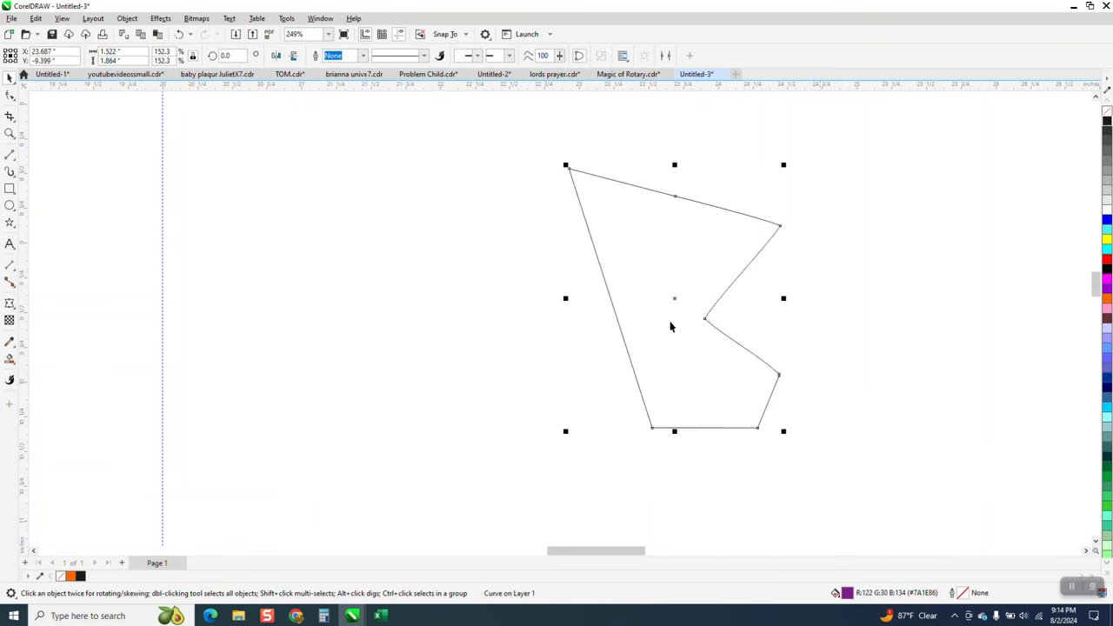
pyautogui.moveTo(689, 311); pyautogui.dragTo(802, 393)
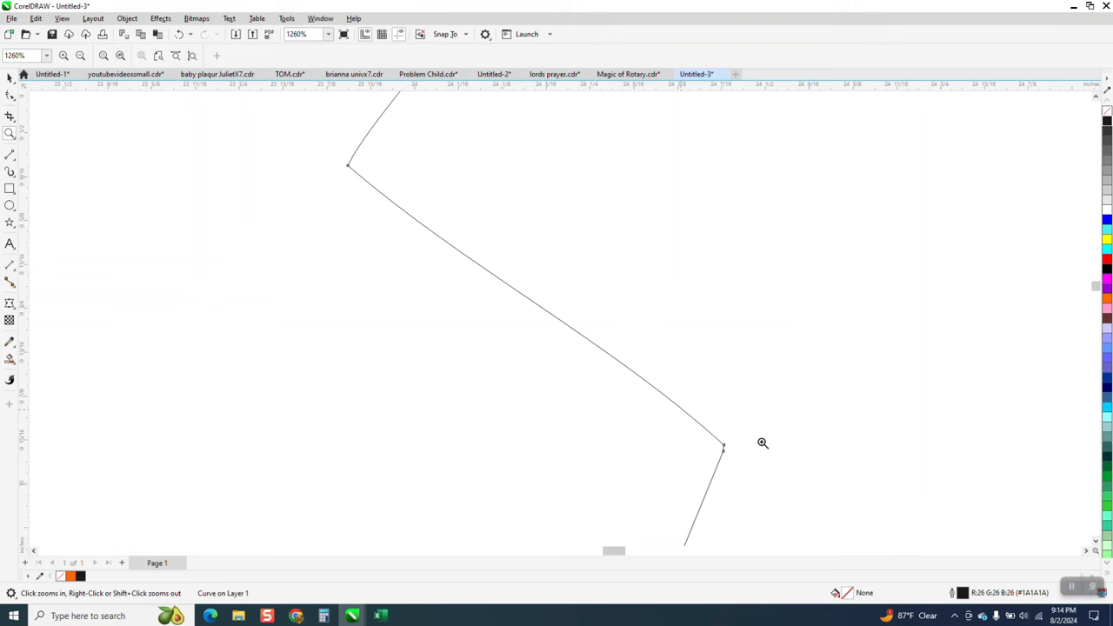
pyautogui.scroll(-2, 766, 446)
pyautogui.scroll(-6, 621, 303)
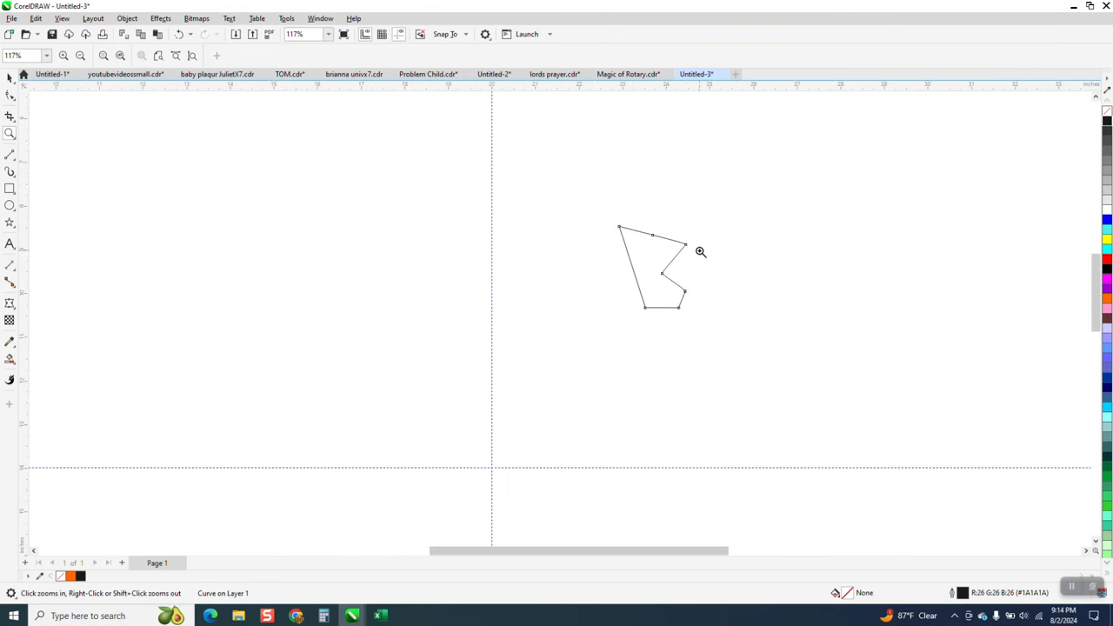
# Step: Draw a star about 12 by 13.9 inches, center it on the page and set it to 5 points
pyautogui.scroll(-4, 700, 252)
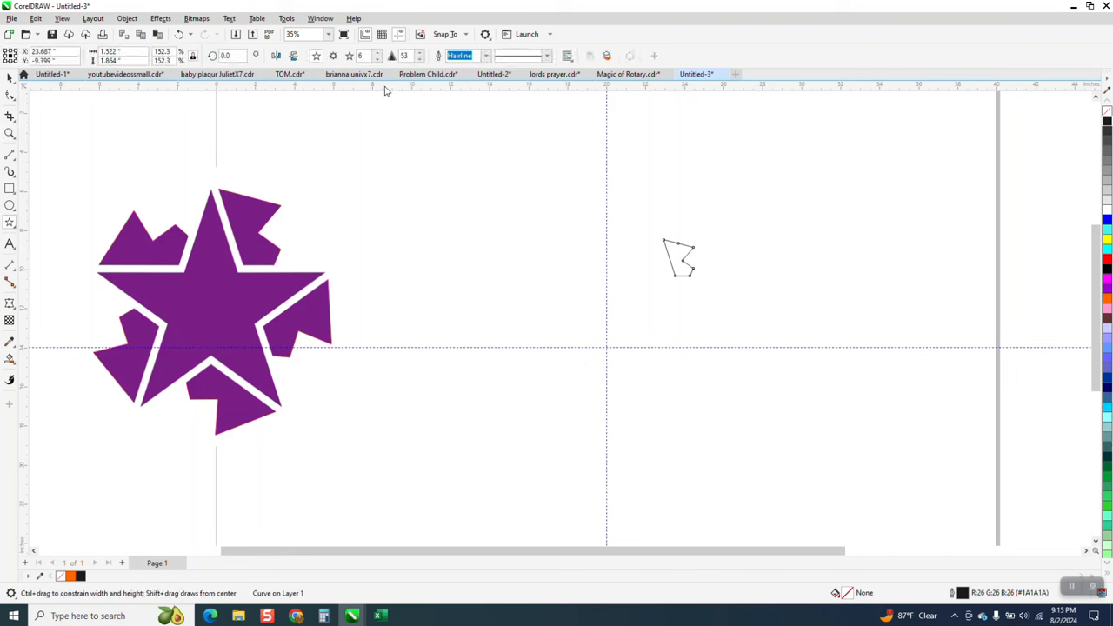
pyautogui.moveTo(795, 200); pyautogui.dragTo(526, 407)
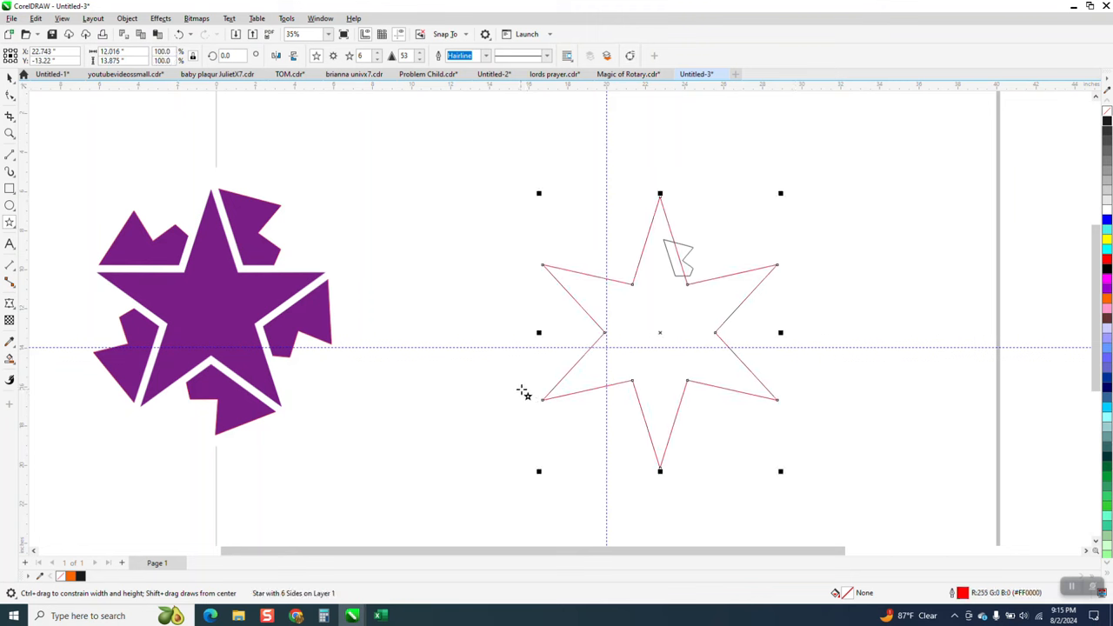
pyautogui.press('p')
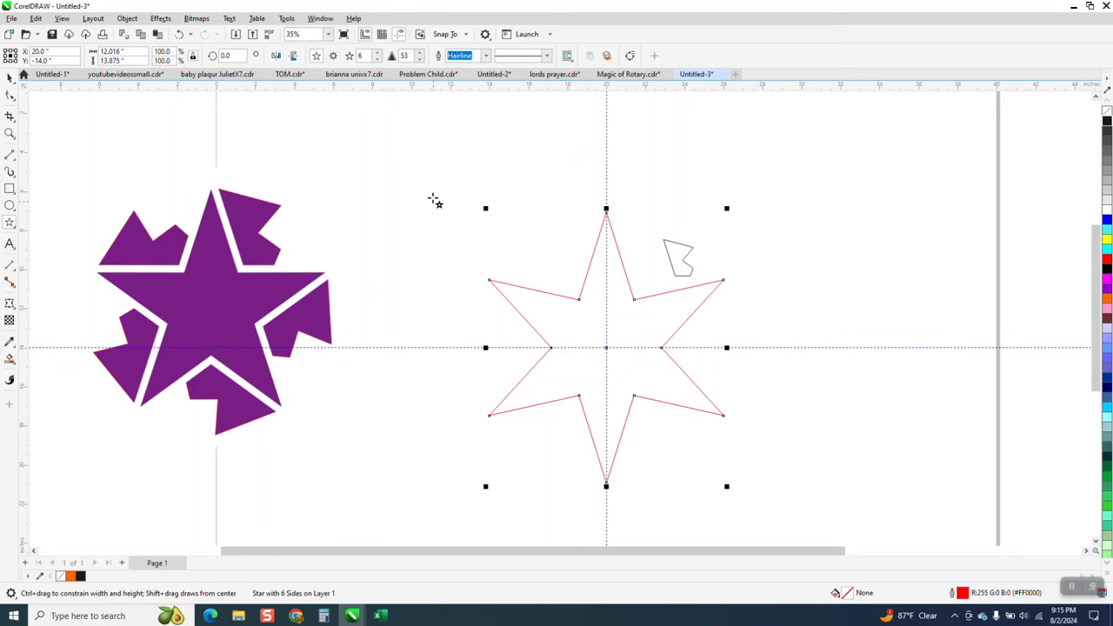
pyautogui.click(377, 60)
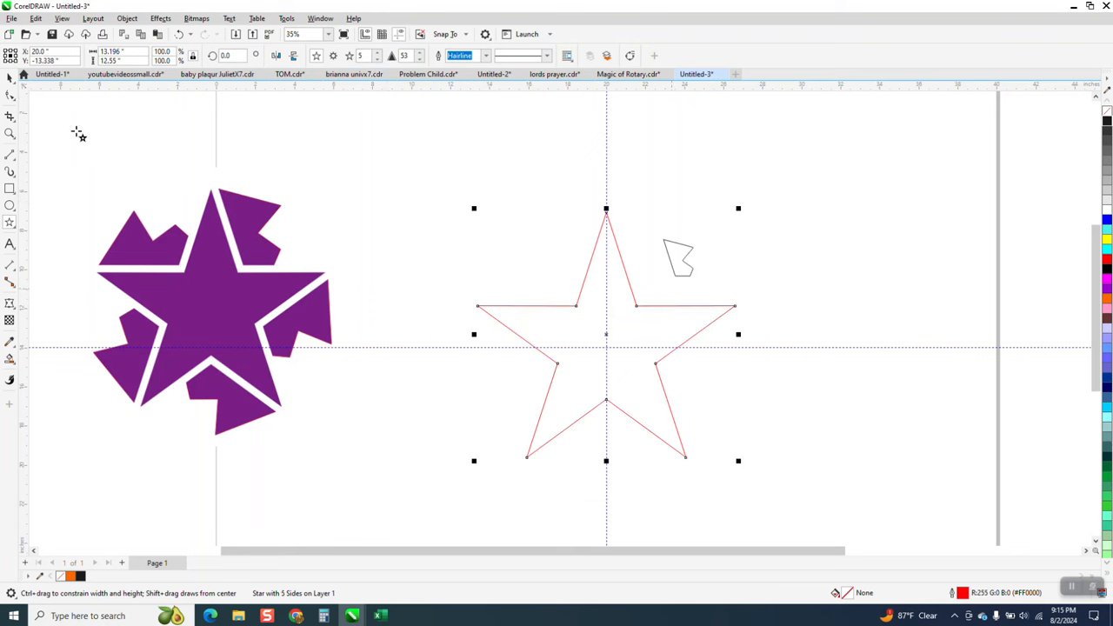
# Step: Enlarge the traced fragment outline and move it between the purple star and the outlined star
pyautogui.click(10, 78)
pyautogui.click(704, 276)
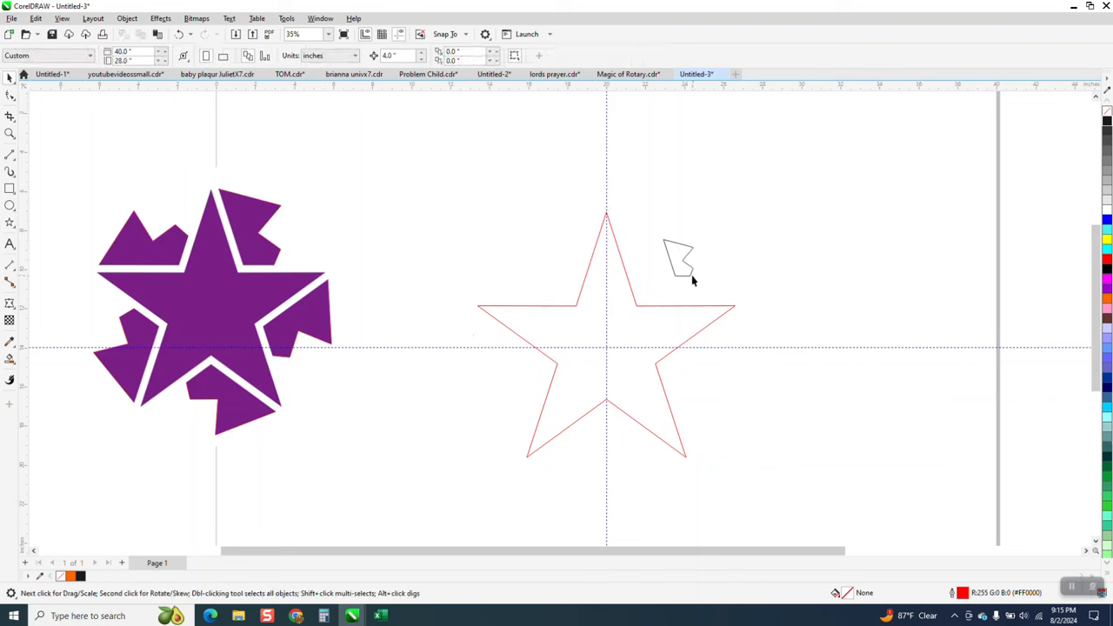
pyautogui.click(691, 279)
pyautogui.moveTo(700, 289); pyautogui.dragTo(768, 336)
pyautogui.moveTo(713, 287); pyautogui.dragTo(428, 236)
pyautogui.click(600, 291)
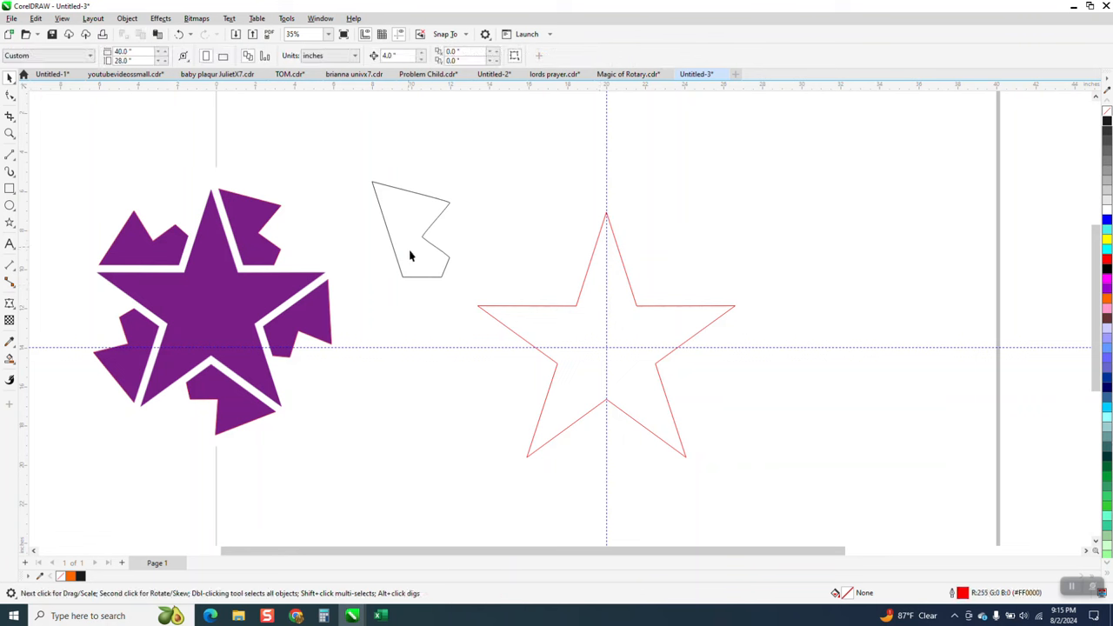
# Step: Scale the fragment outline to about 3.24 by 3.97 inches to match the fragment beside the purple star's top point
pyautogui.click(448, 280)
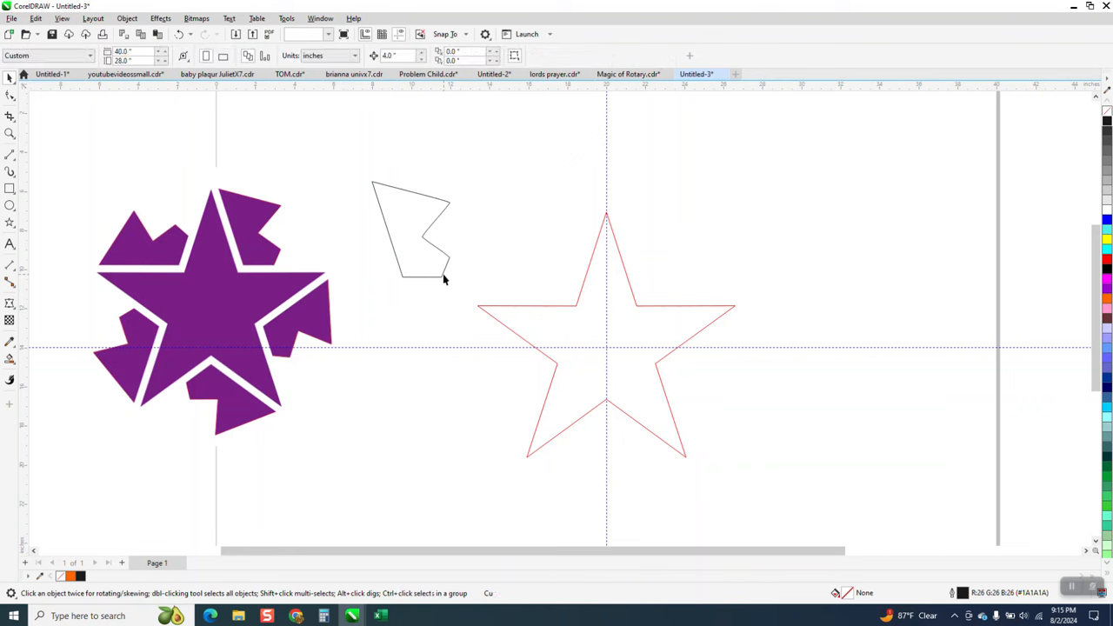
pyautogui.moveTo(446, 280); pyautogui.dragTo(444, 269)
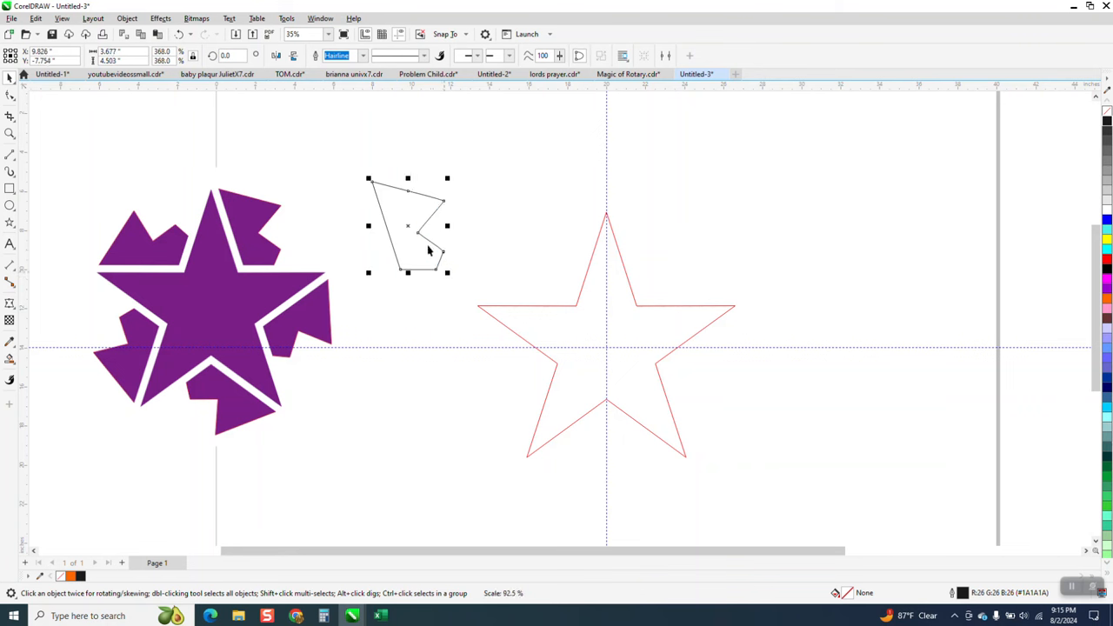
pyautogui.moveTo(388, 236); pyautogui.dragTo(266, 230)
# Step: Move the purple star bitmap farther off the page and place the fragment outline to the upper right of the outlined star
pyautogui.moveTo(296, 173); pyautogui.dragTo(139, 207)
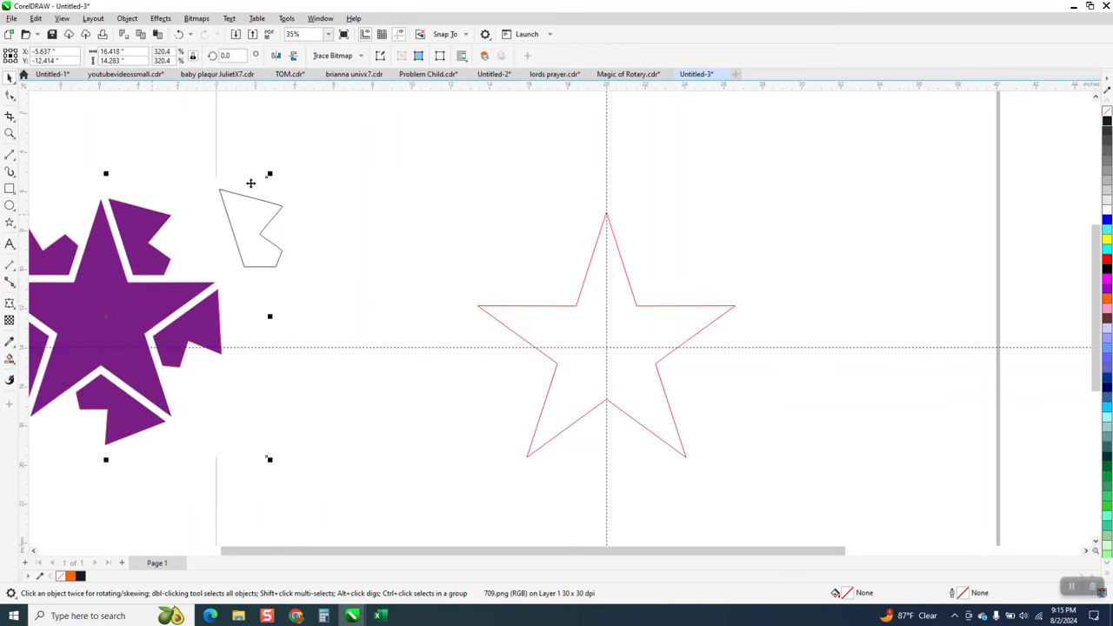
pyautogui.moveTo(272, 209); pyautogui.dragTo(747, 209)
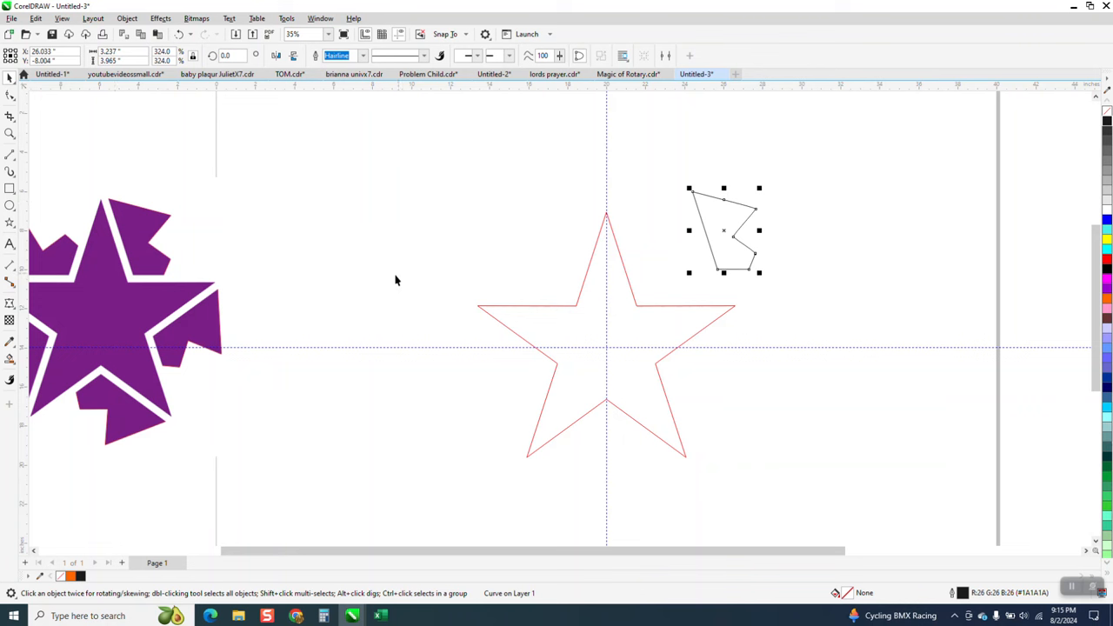
pyautogui.moveTo(721, 232); pyautogui.dragTo(805, 209)
# Step: Apply a one-step outside contour with a 0.5-inch offset to the five-pointed star
pyautogui.click(623, 268)
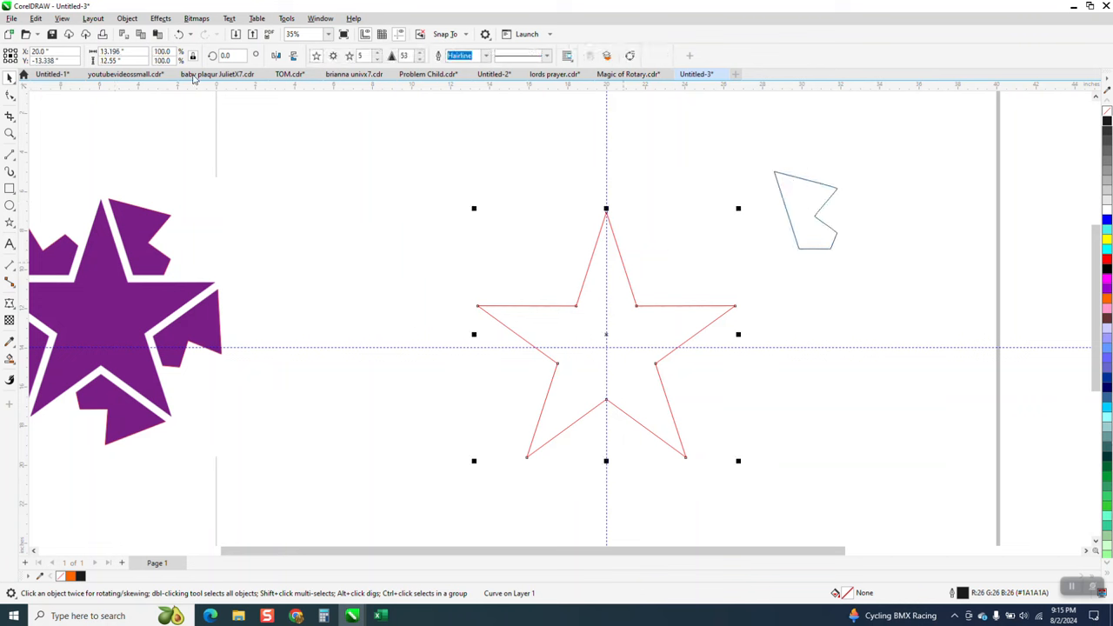
pyautogui.click(164, 19)
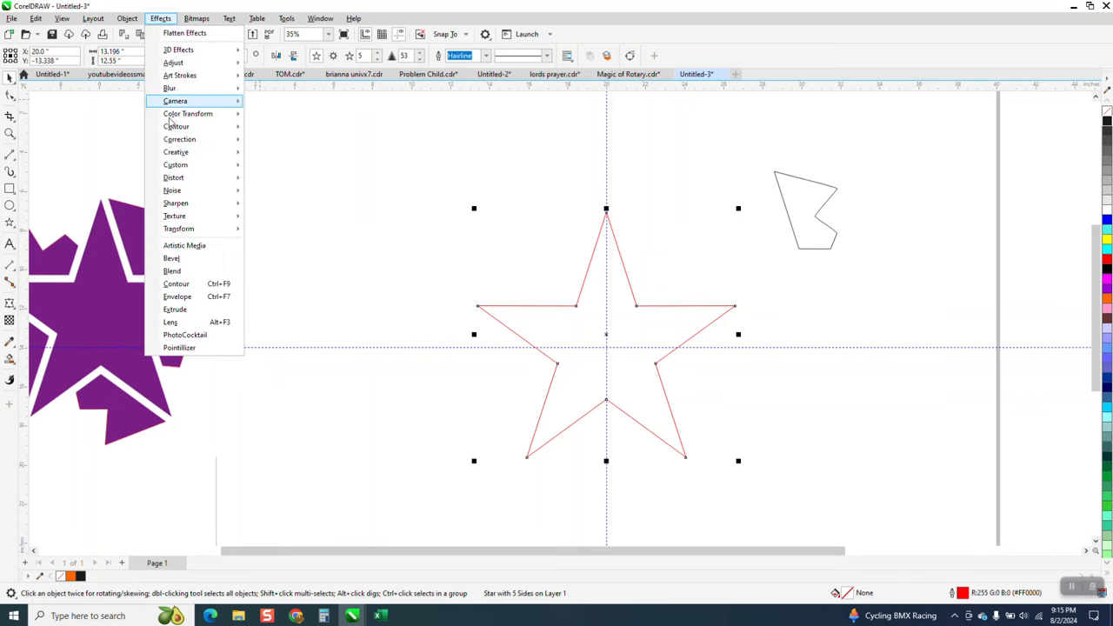
pyautogui.click(190, 284)
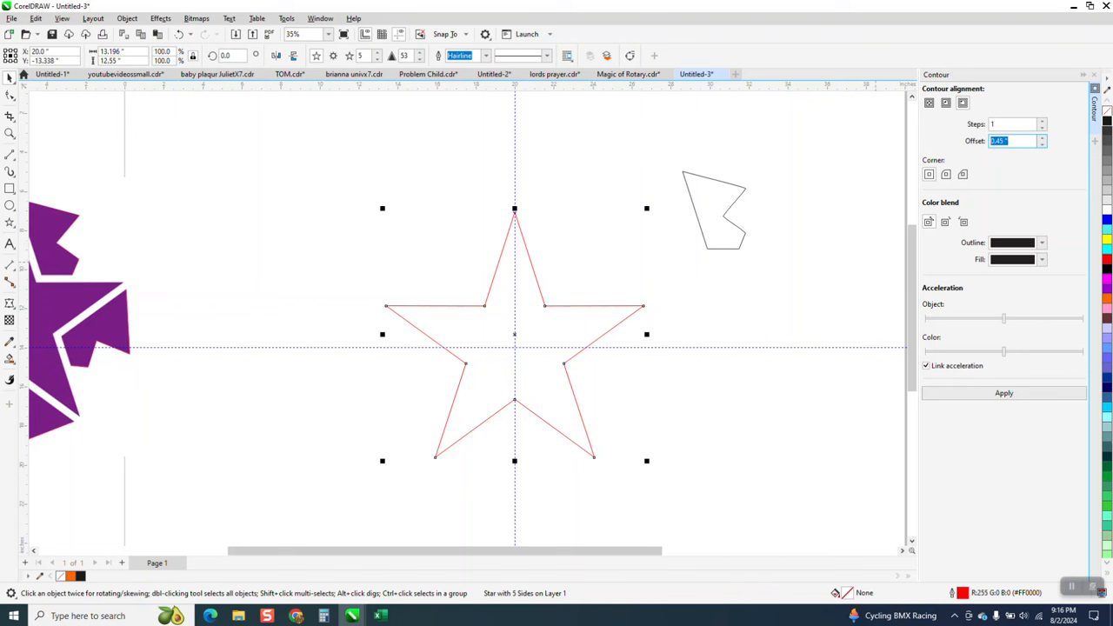
pyautogui.press('Return')
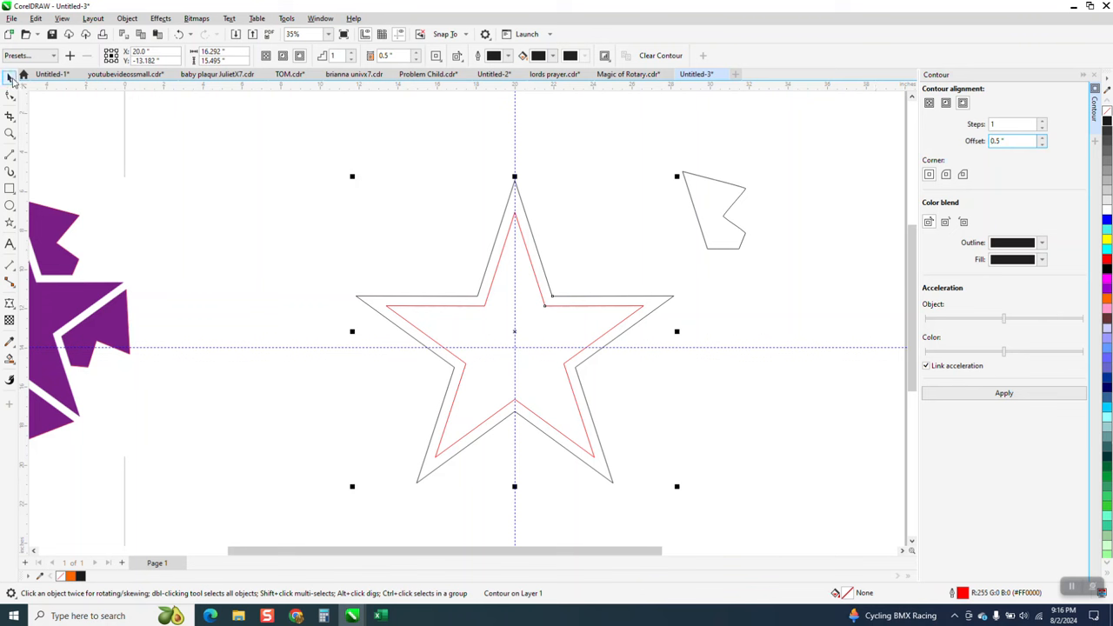
# Step: Move the fragment outline against the outer star so its lower corner snaps to the star's upper-right inner corner
pyautogui.click(709, 250)
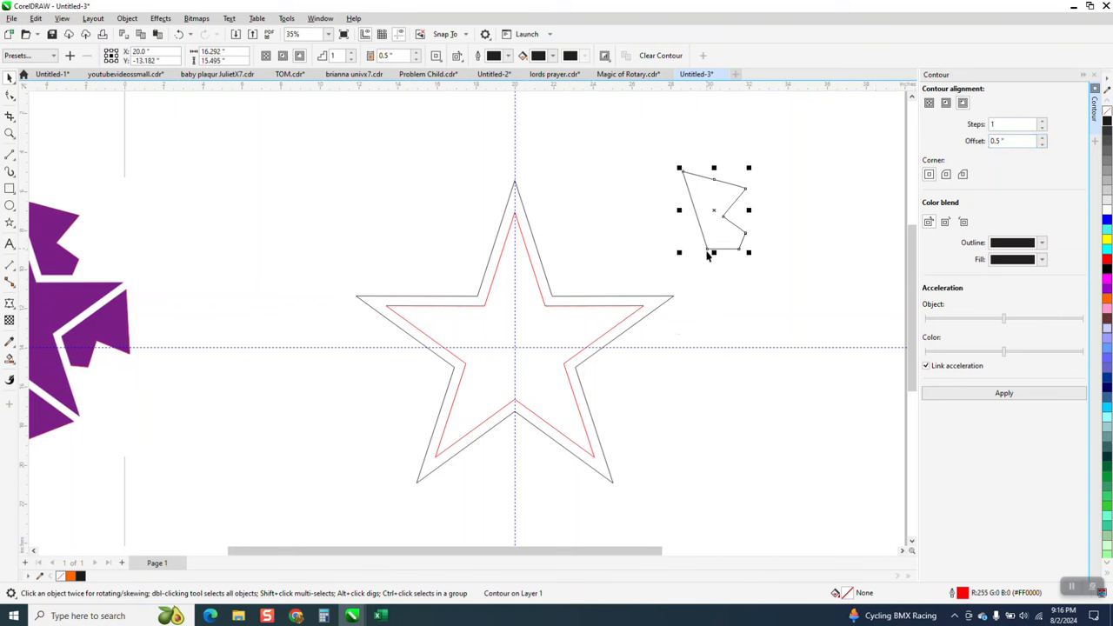
pyautogui.moveTo(640, 267); pyautogui.dragTo(552, 295)
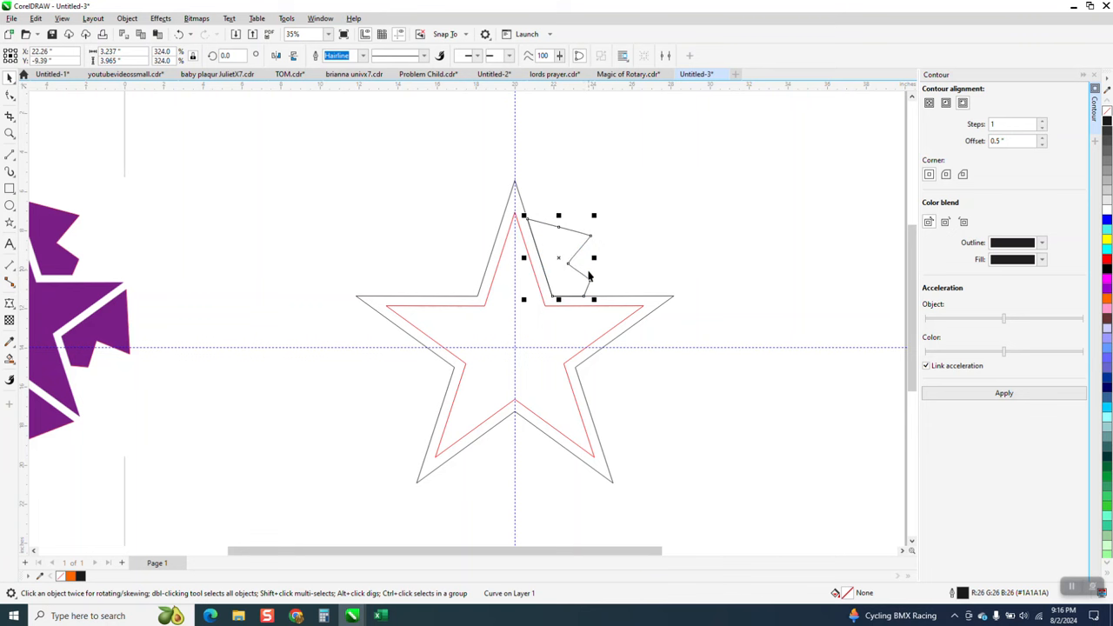
pyautogui.click(10, 134)
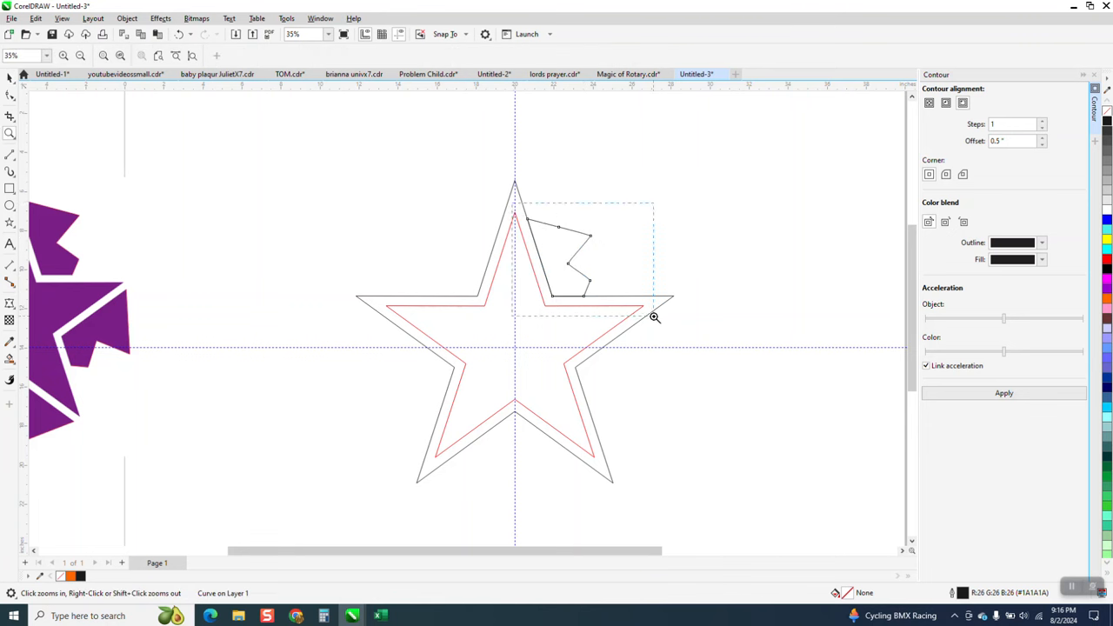
pyautogui.moveTo(655, 318); pyautogui.dragTo(655, 317)
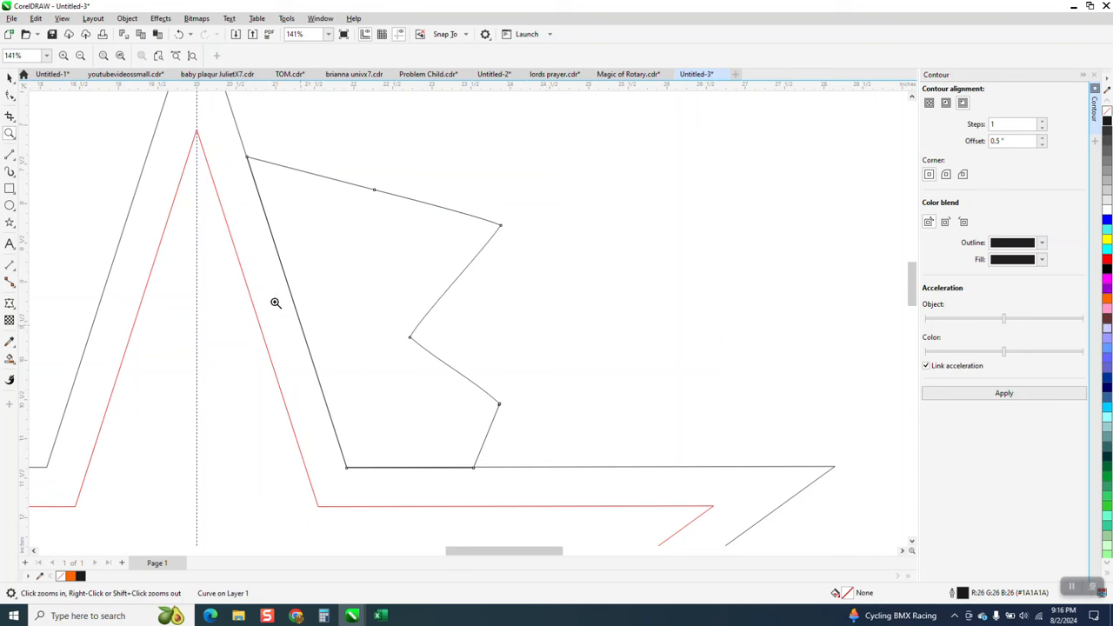
# Step: Convert the curved segments on both sides of the fragment's notch to straight lines
pyautogui.click(15, 165)
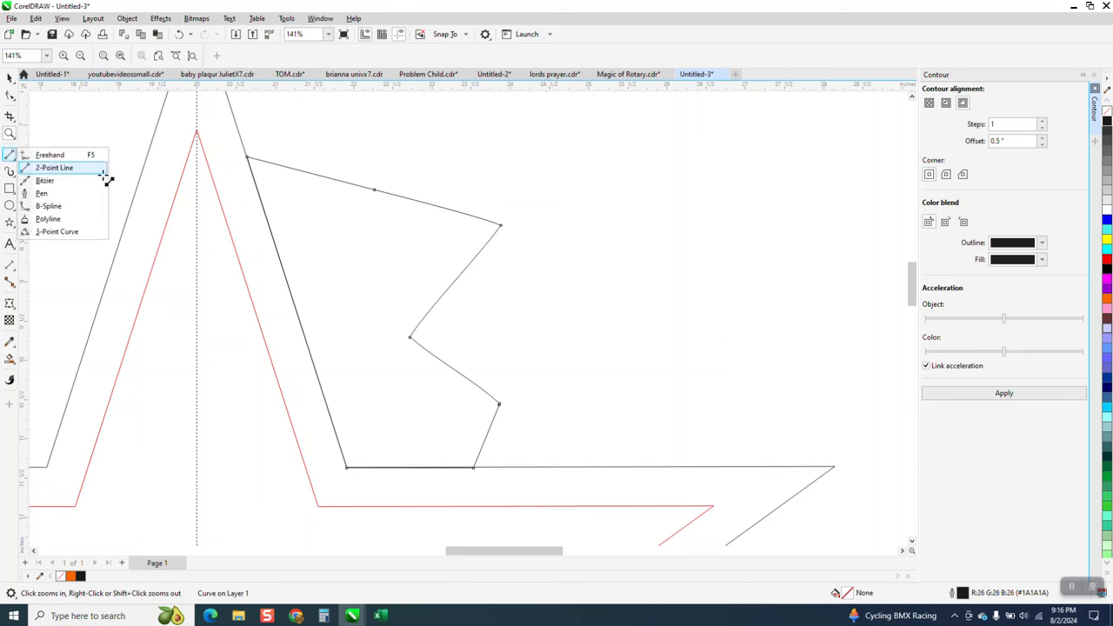
pyautogui.click(102, 169)
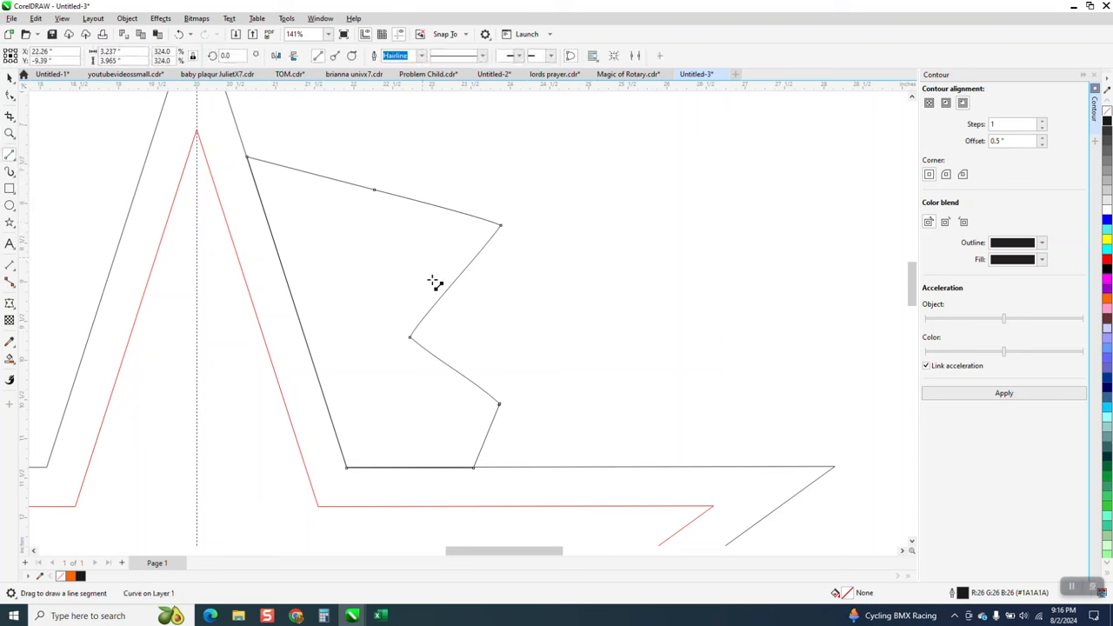
pyautogui.click(6, 92)
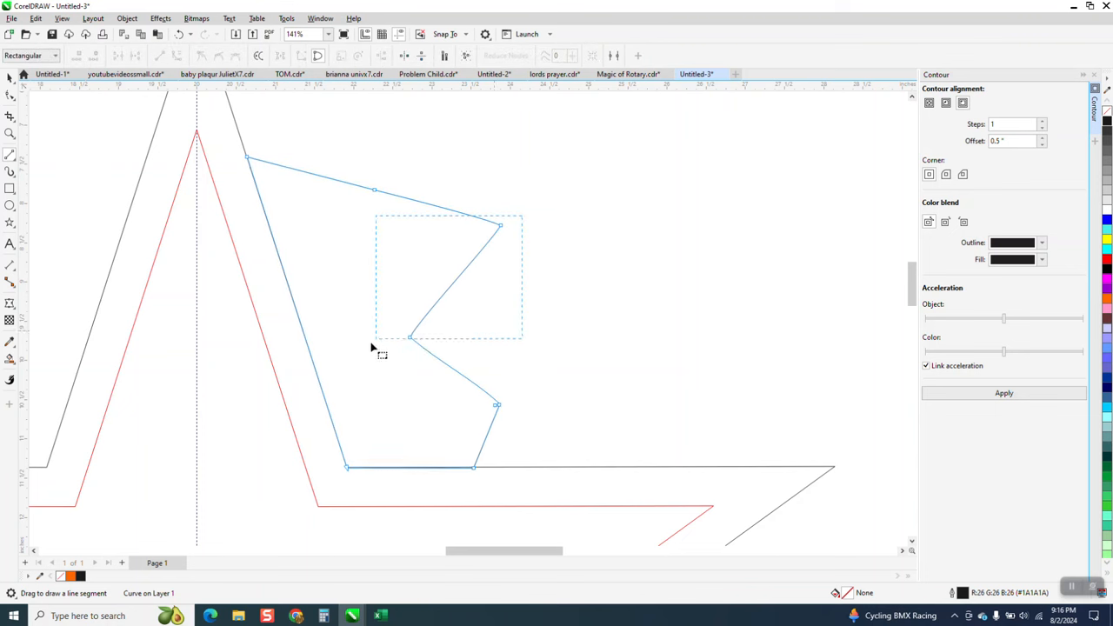
pyautogui.moveTo(376, 342); pyautogui.dragTo(378, 344)
pyautogui.rightClick(410, 338)
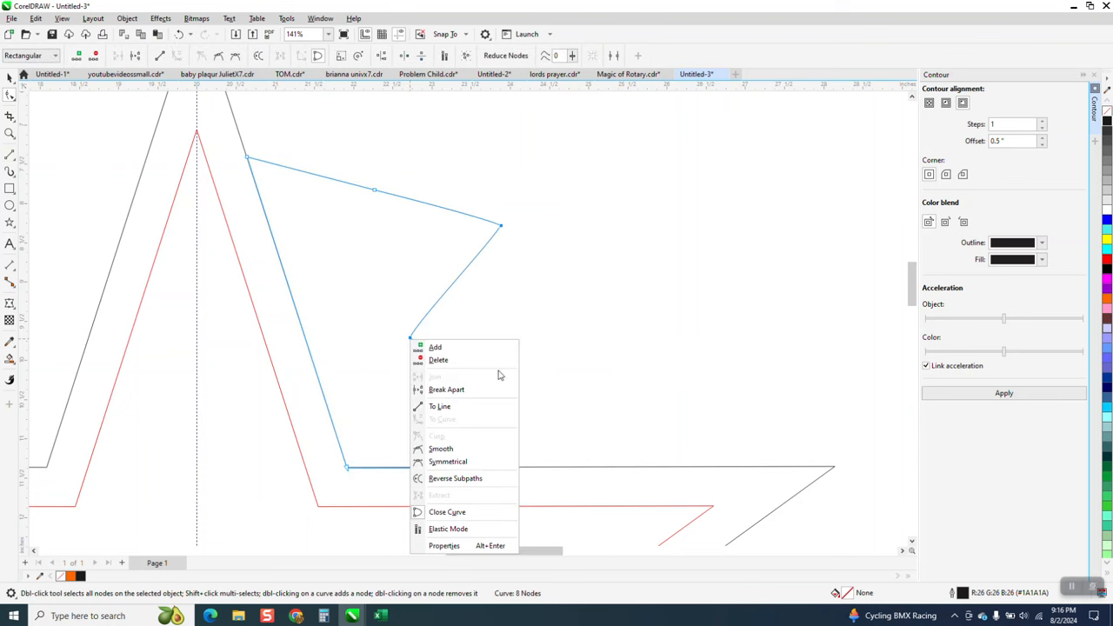
pyautogui.click(452, 406)
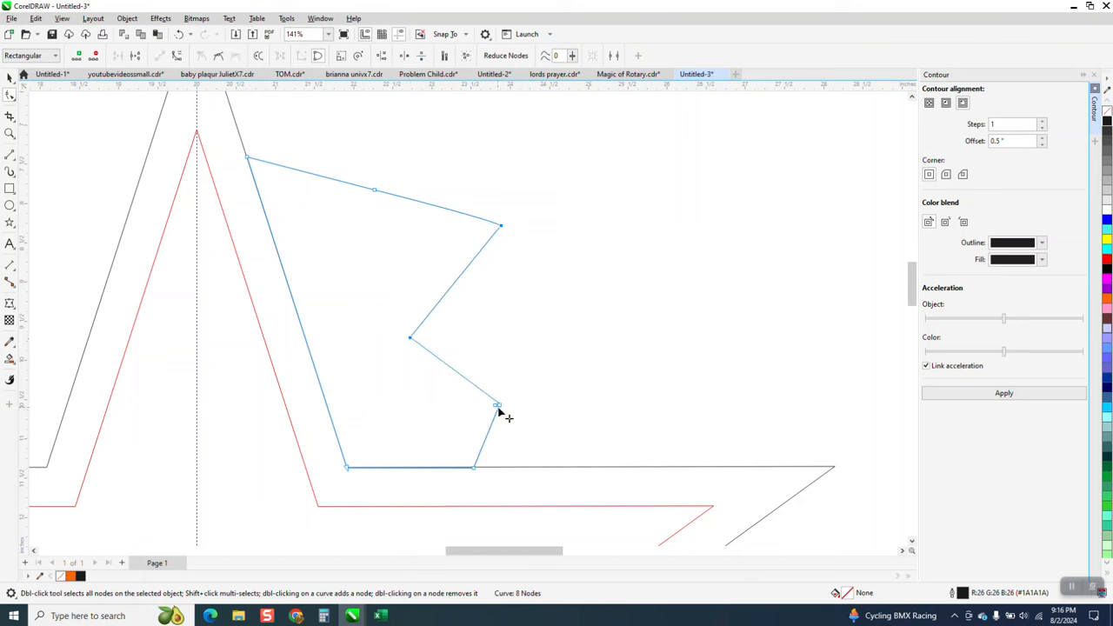
# Step: Trace the fragment's outer edges with connected 2-point lines, from its top corner around the notch to its bottom end on the outer star
pyautogui.click(17, 160)
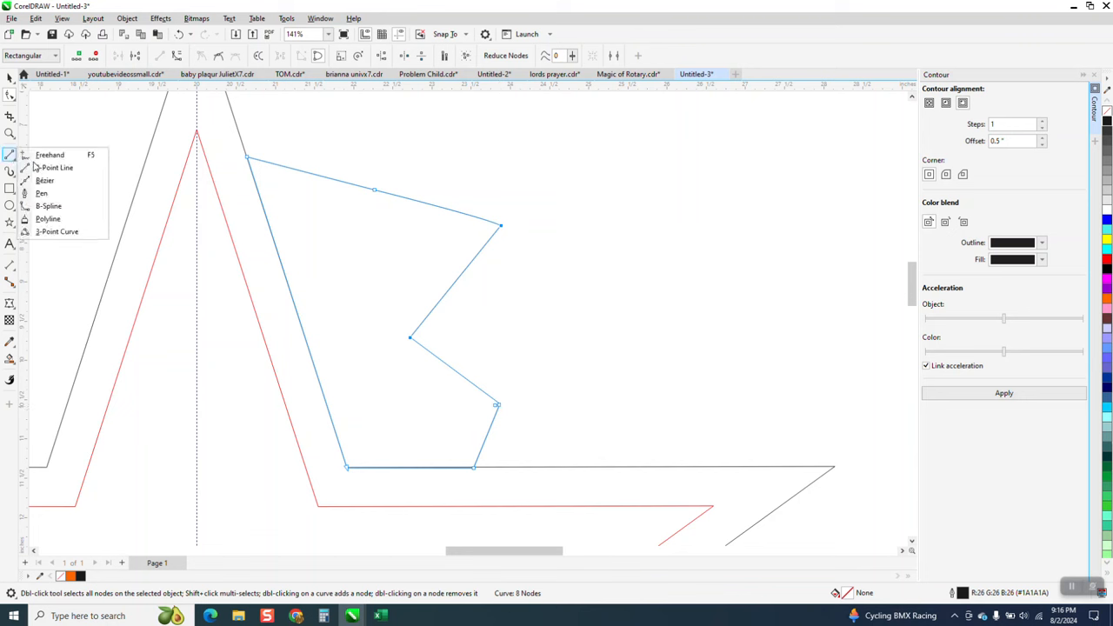
pyautogui.click(54, 167)
pyautogui.moveTo(249, 157); pyautogui.dragTo(501, 225)
pyautogui.moveTo(433, 310); pyautogui.dragTo(474, 467)
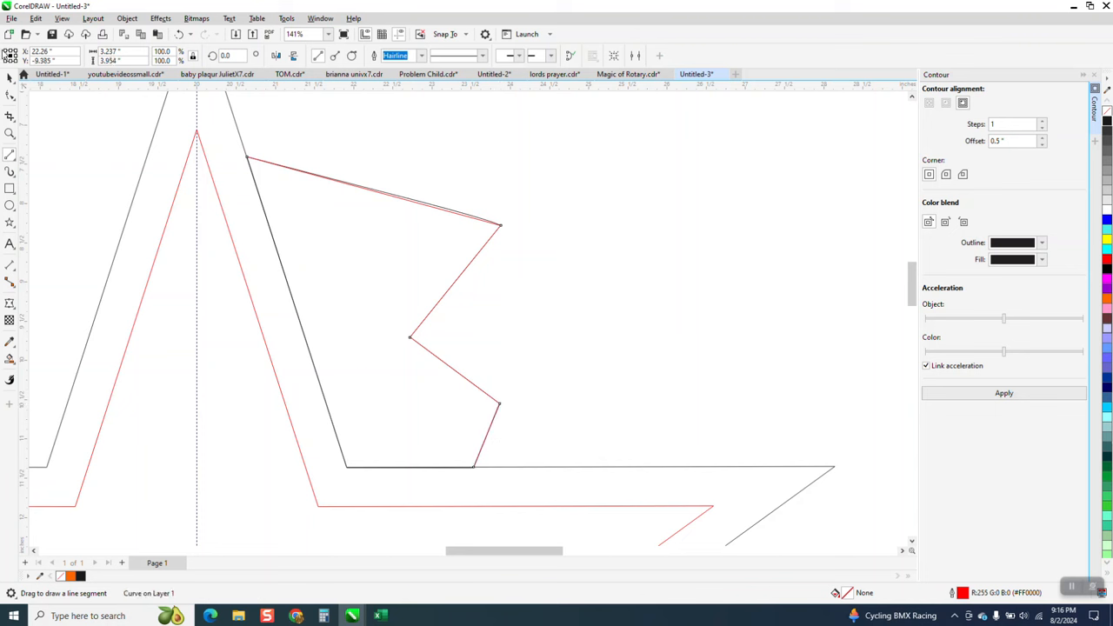
# Step: Move the redrawn red zigzag line 4 inches to the right and delete the traced fragment outline
pyautogui.click(8, 79)
pyautogui.click(10, 132)
pyautogui.moveTo(286, 164); pyautogui.dragTo(530, 276)
pyautogui.press('F4')
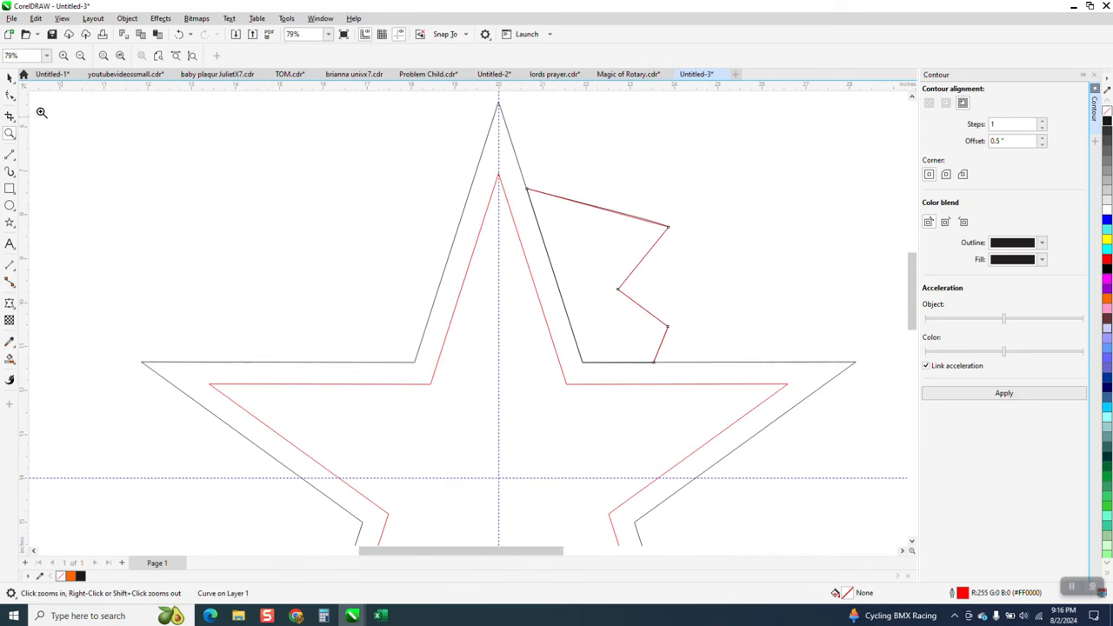
pyautogui.click(9, 76)
pyautogui.click(624, 263)
pyautogui.hotkey('ctrl', 'd')
pyautogui.click(648, 247)
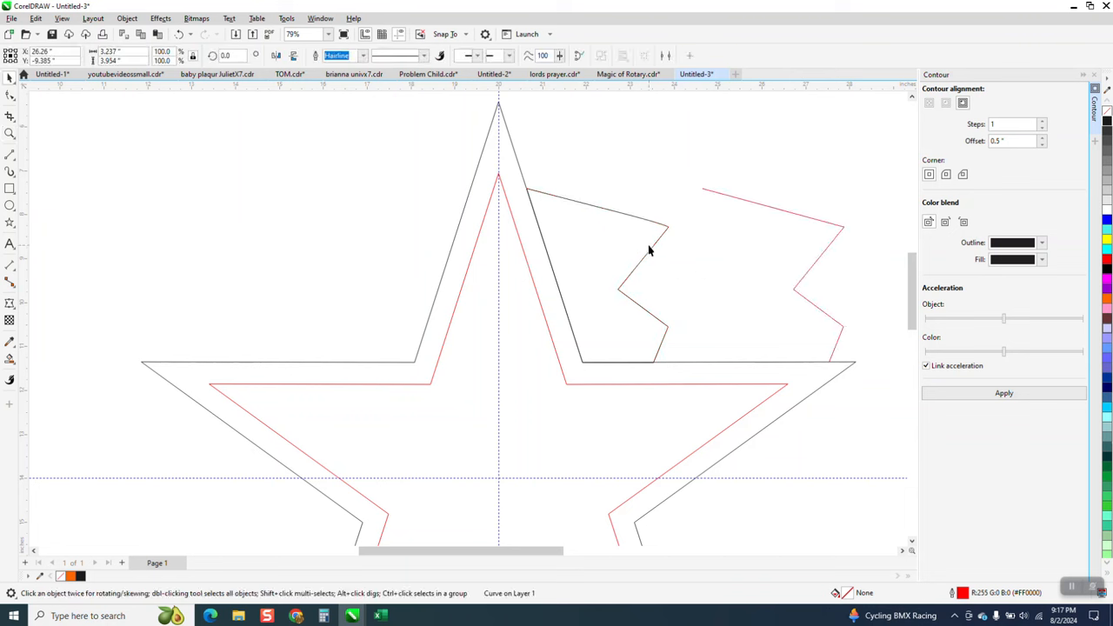
pyautogui.click(650, 251)
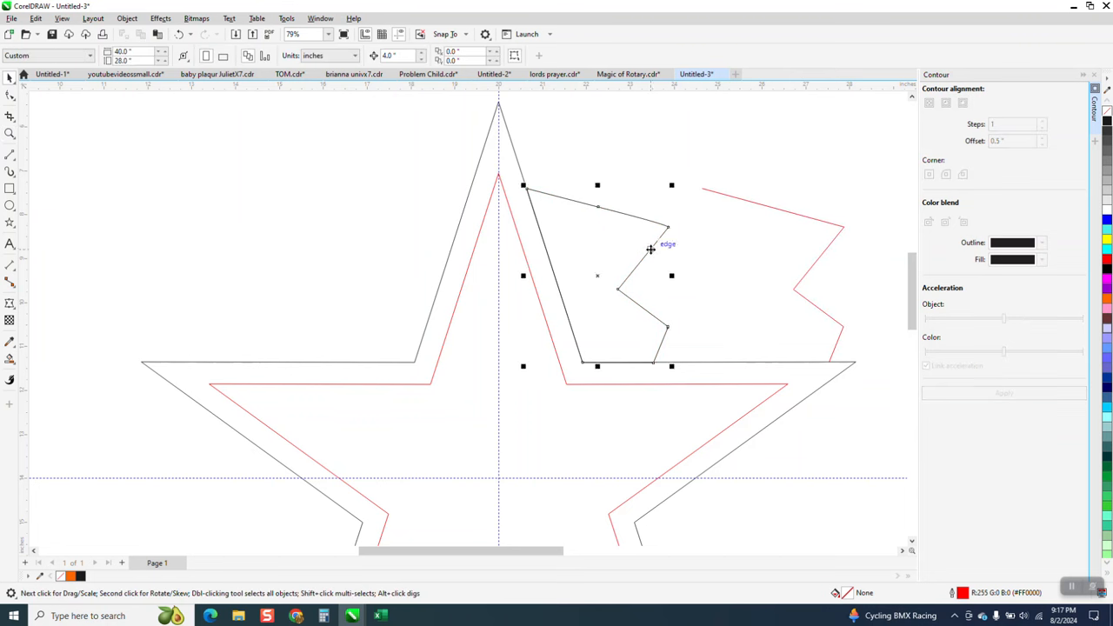
pyautogui.press('Delete')
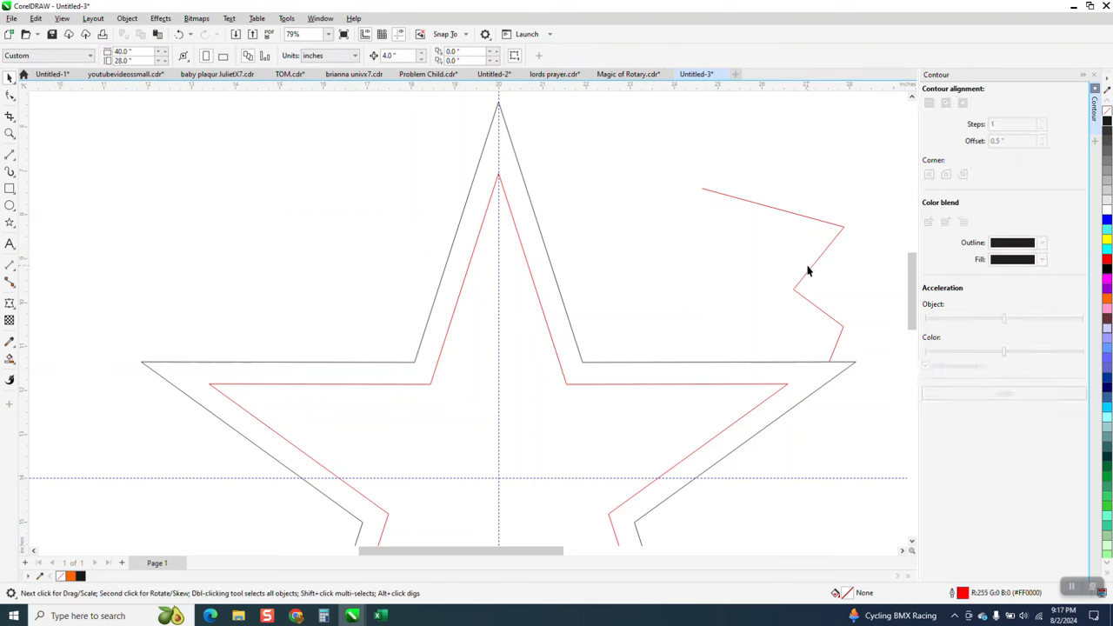
# Step: Return the red zigzag line to the star and extend its upper end node just past the outer star's edge
pyautogui.click(817, 259)
pyautogui.press('Left')
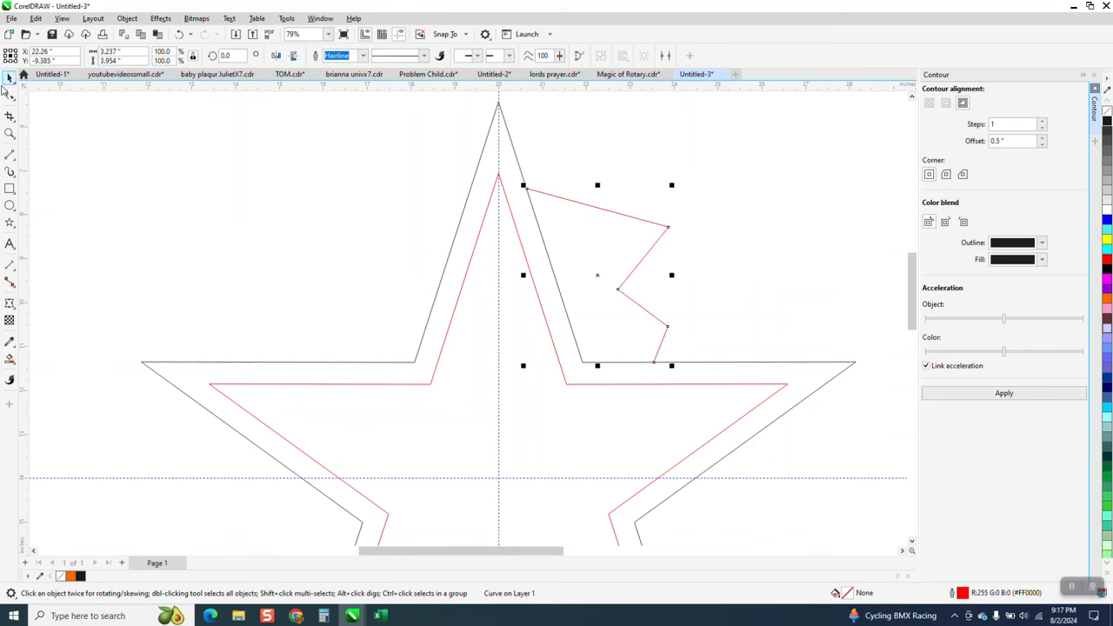
pyautogui.click(10, 133)
pyautogui.moveTo(539, 199); pyautogui.dragTo(558, 215)
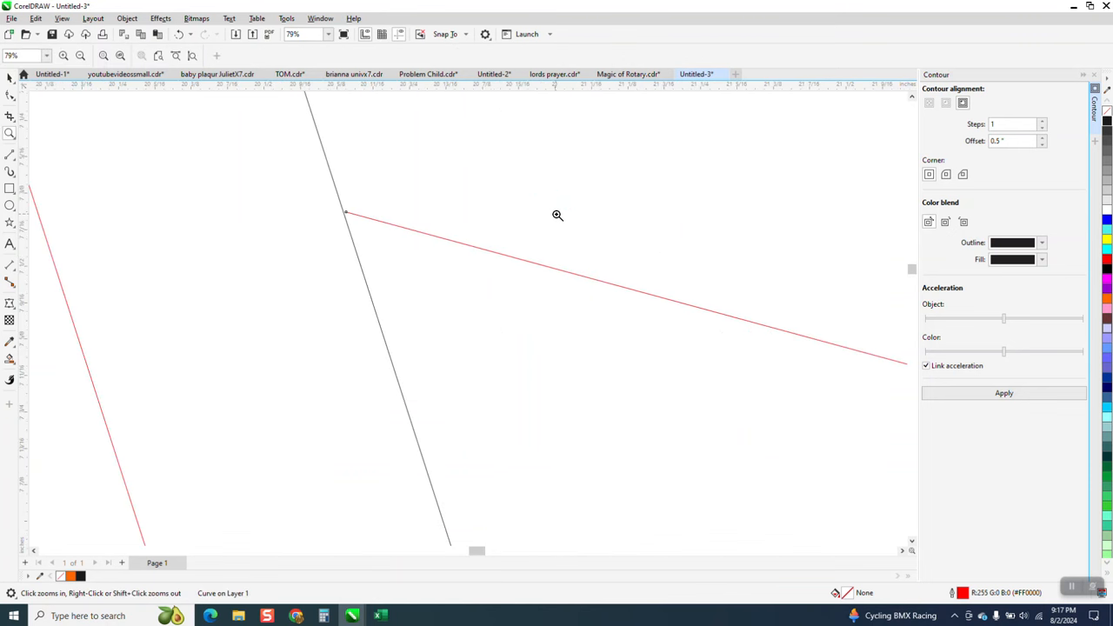
pyautogui.moveTo(410, 235); pyautogui.dragTo(311, 185)
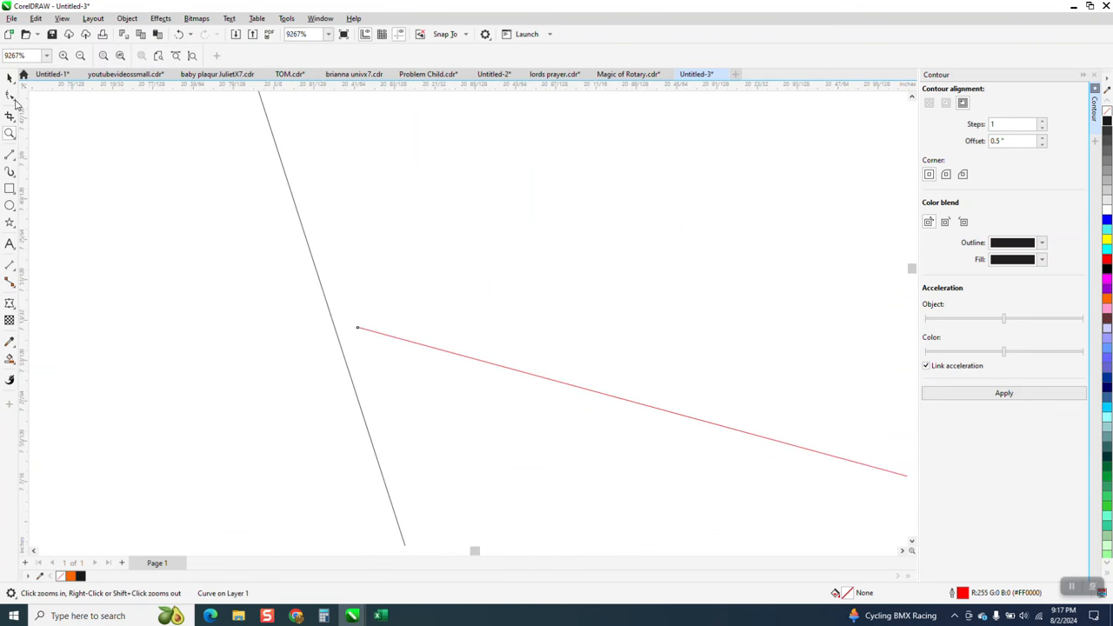
pyautogui.press('F10')
pyautogui.moveTo(358, 328); pyautogui.dragTo(313, 320)
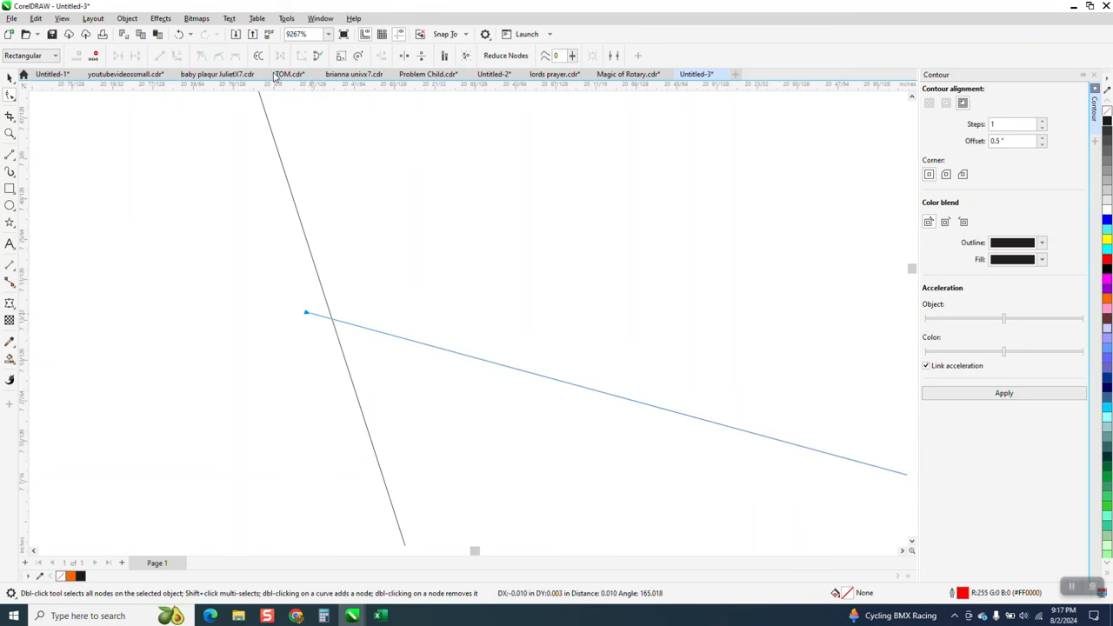
# Step: Extend the zigzag line's lower end node slightly past the outer star's horizontal edge
pyautogui.scroll(-5, 342, 100)
pyautogui.scroll(-6, 352, 110)
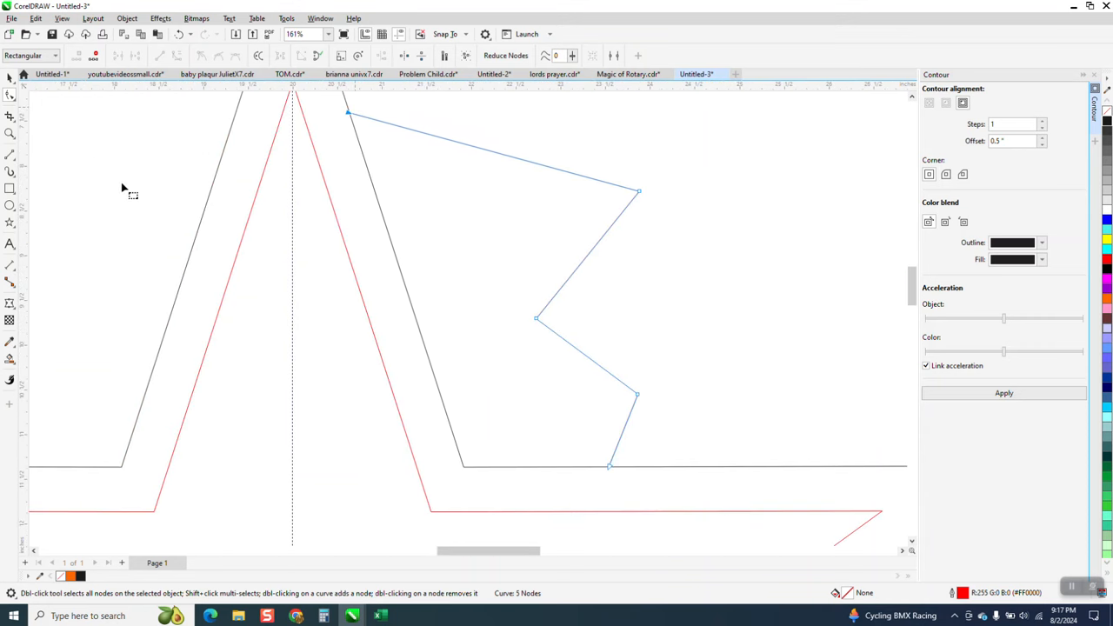
pyautogui.click(10, 133)
pyautogui.moveTo(596, 445); pyautogui.dragTo(687, 507)
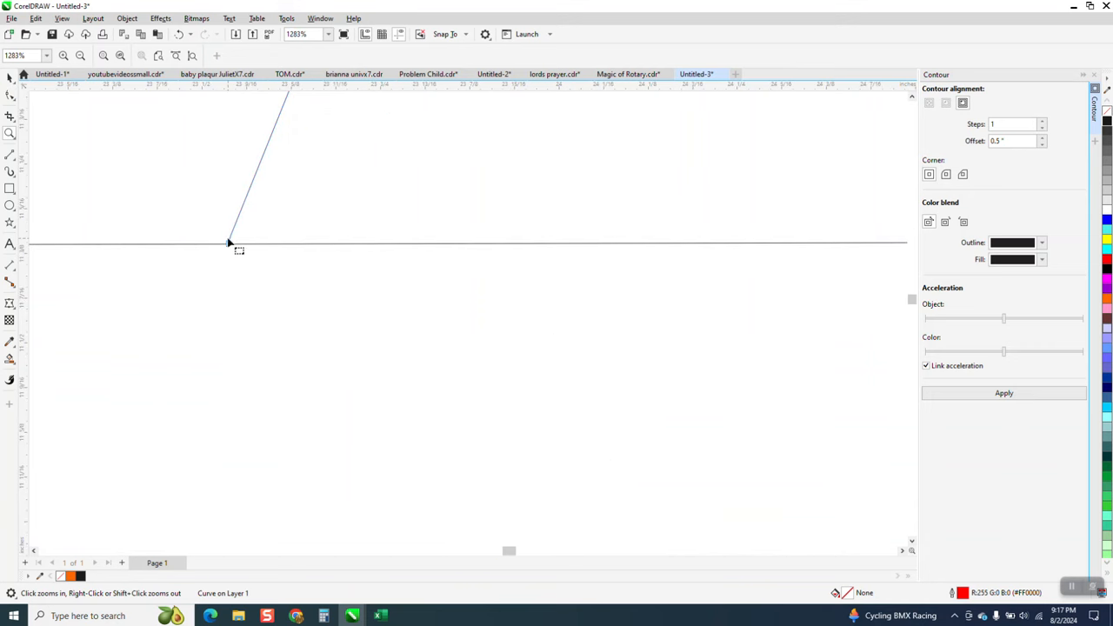
pyautogui.press('F10')
pyautogui.moveTo(227, 244); pyautogui.dragTo(225, 253)
# Step: Smart-fill the area enclosed by the zigzag line and the outer star with orange and no outline
pyautogui.scroll(-5, 509, 290)
pyautogui.scroll(-2, 585, 334)
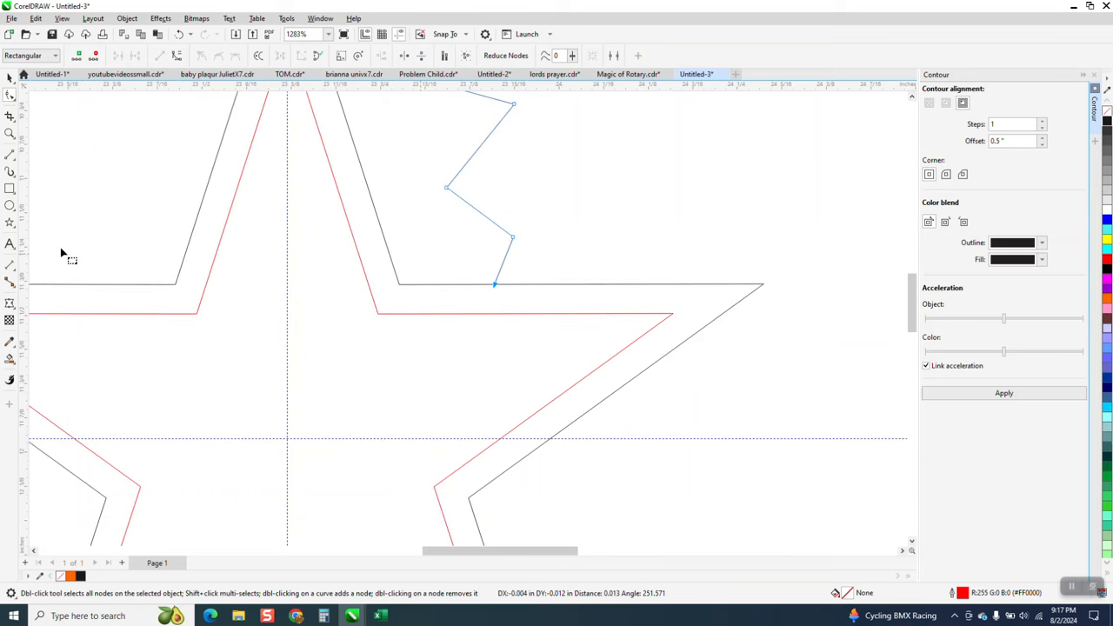
pyautogui.click(10, 359)
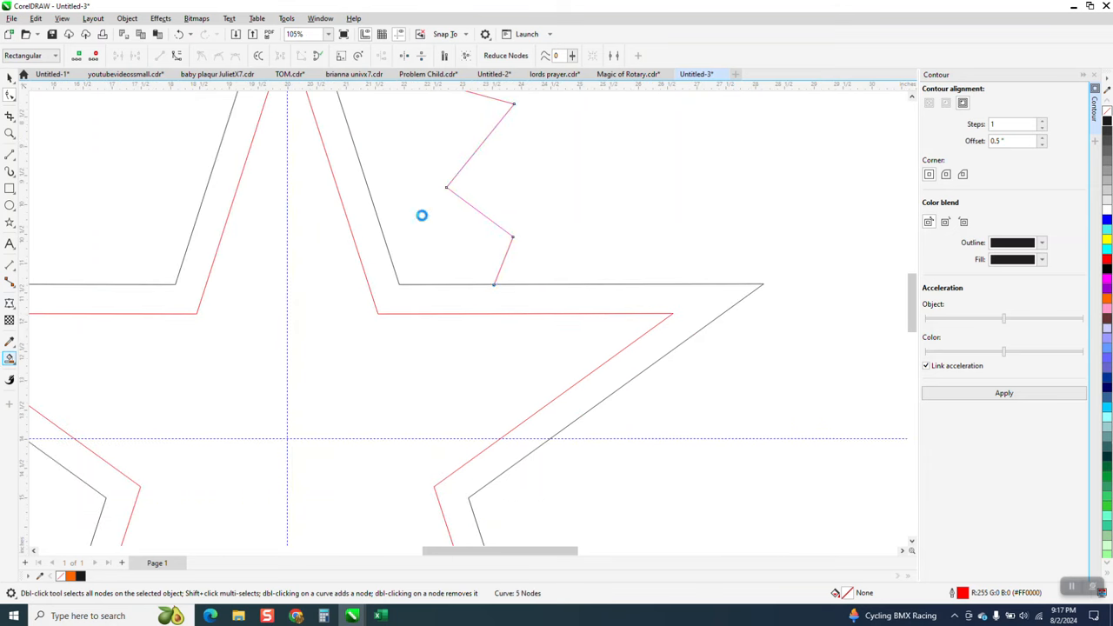
pyautogui.click(420, 215)
# Step: Move the red zigzag line clear to the right of the star, and place the orange fragment back against the star's edge
pyautogui.scroll(-3, 580, 263)
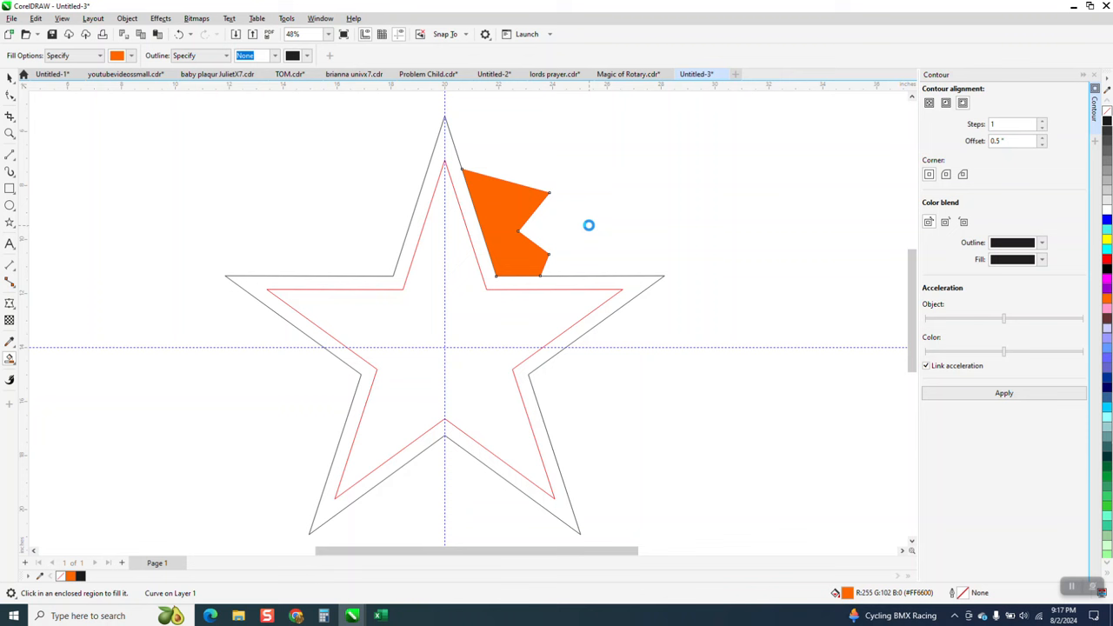
pyautogui.hotkey('shift', 'Right')
pyautogui.click(9, 77)
pyautogui.click(539, 190)
pyautogui.hotkey('shift', 'Right')
pyautogui.hotkey('shift', 'Right')
pyautogui.click(625, 208)
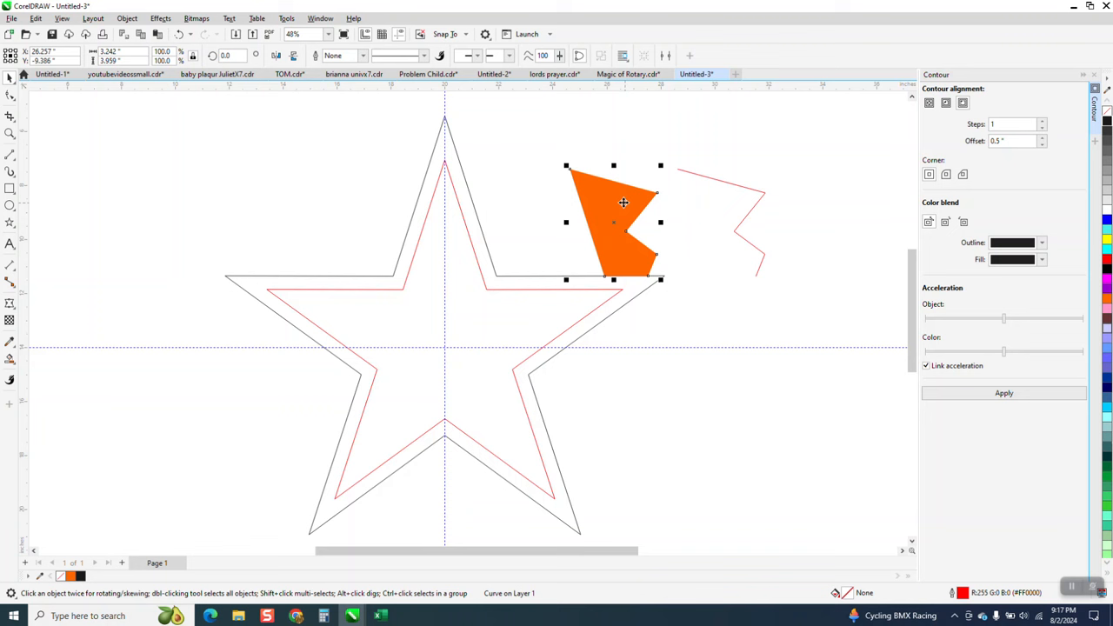
pyautogui.hotkey('shift', 'Left')
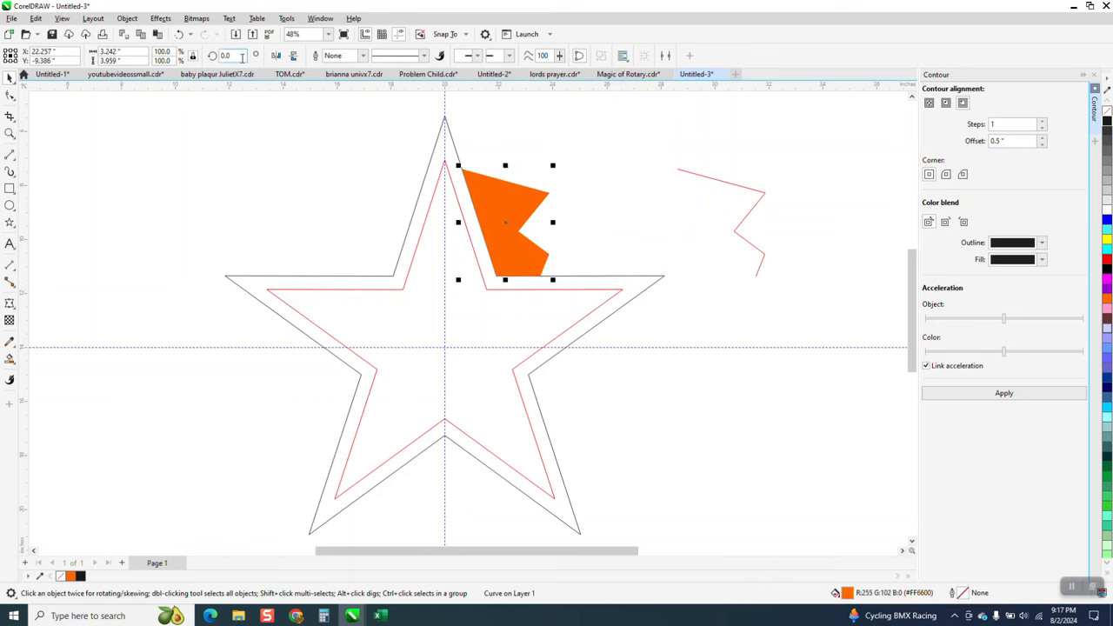
# Step: Create four copies of the orange fragment rotated around the star's center in 72-degree increments
pyautogui.write('2')
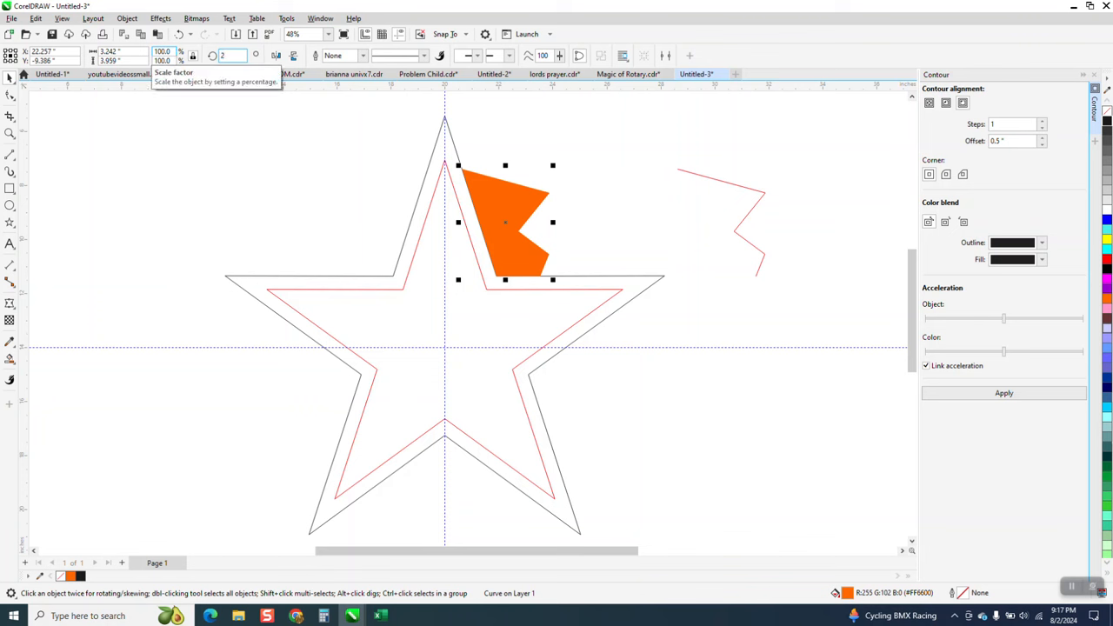
pyautogui.write('.82')
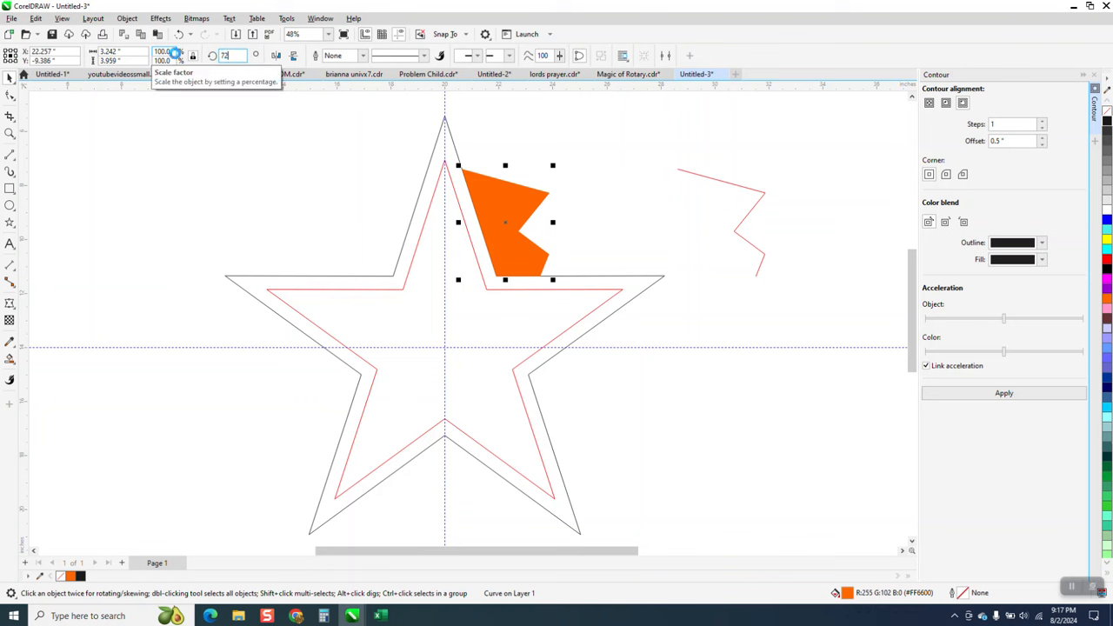
pyautogui.press('Return')
pyautogui.hotkey('ctrl', 'd')
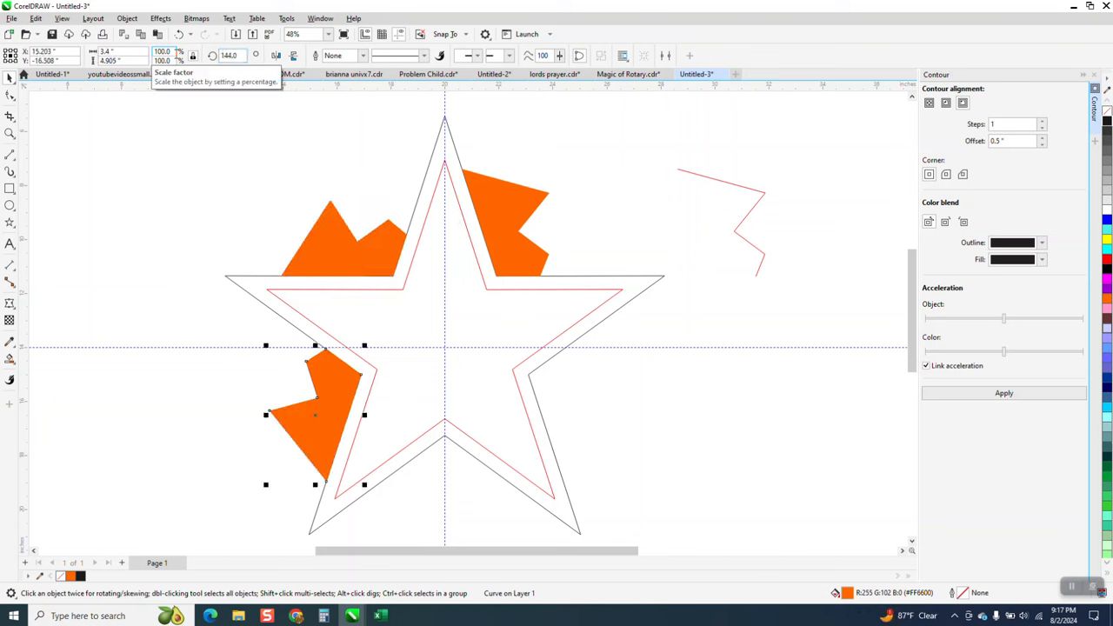
pyautogui.hotkey('ctrl', 'd')
pyautogui.hotkey('ctrl', 'd')
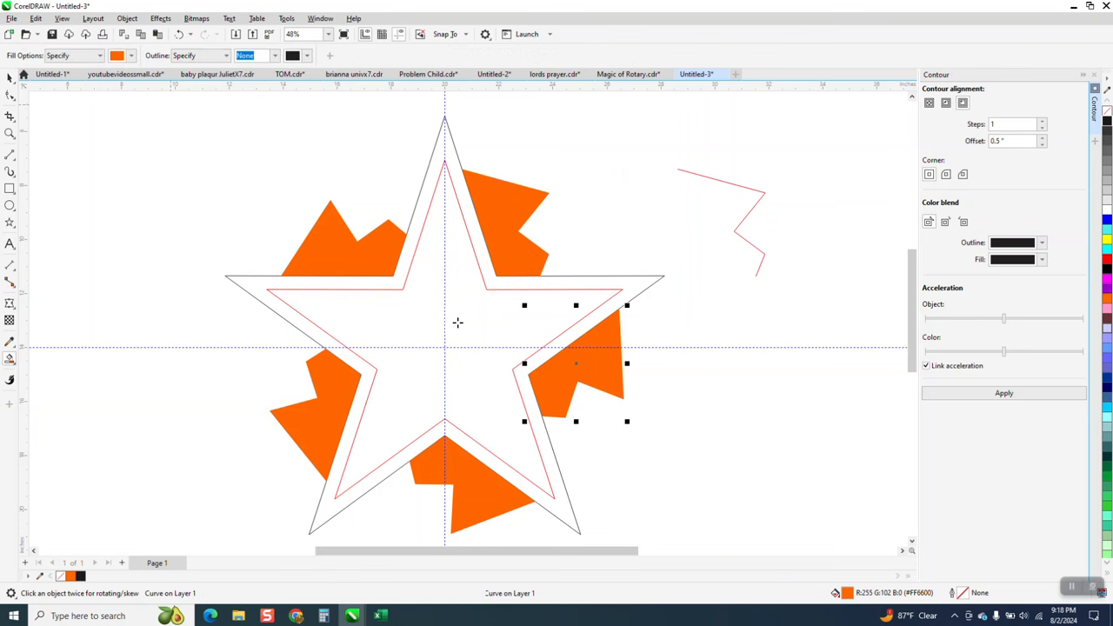
# Step: Smart-fill the inner star with orange, and delete the leftover red zigzag line and the contoured star outlines
pyautogui.click(474, 321)
pyautogui.click(9, 77)
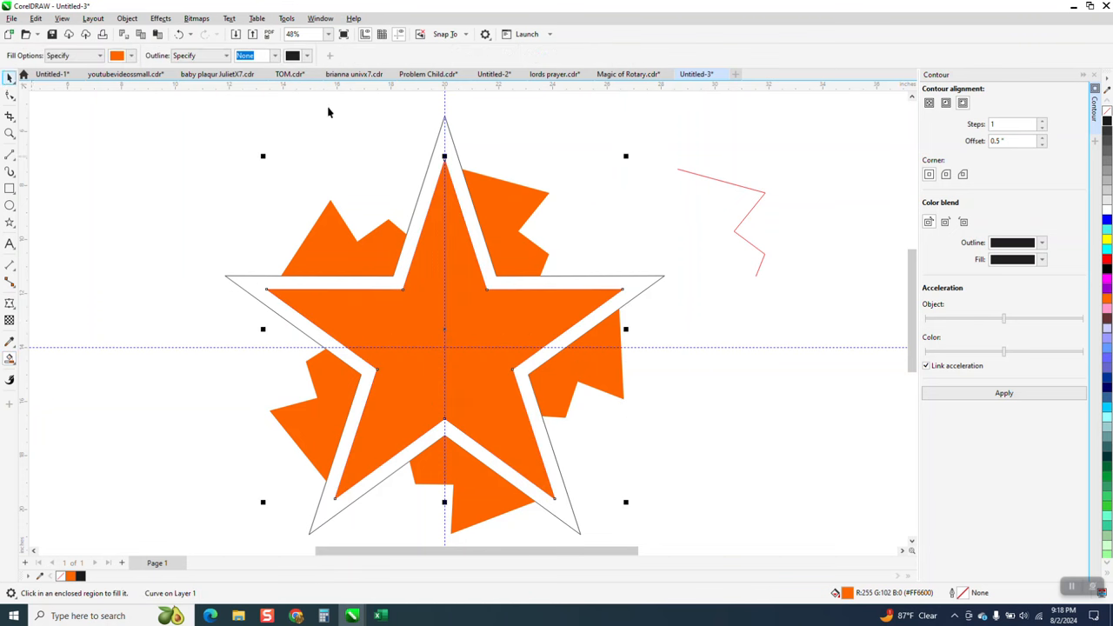
pyautogui.click(755, 189)
pyautogui.press('Delete')
pyautogui.click(447, 142)
pyautogui.press('Delete')
# Step: Move the orange star 4 inches to the right and undo the move
pyautogui.click(448, 199)
pyautogui.moveTo(448, 199); pyautogui.dragTo(555, 194)
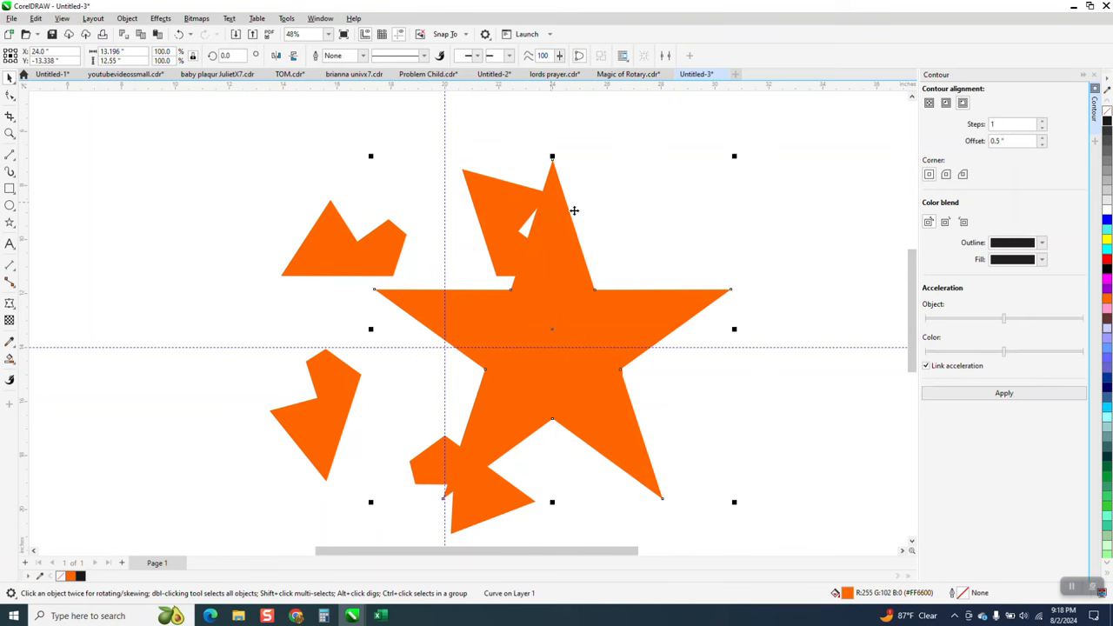
pyautogui.hotkey('ctrl', 'z')
# Step: Move the purple star bitmap next to the orange vector star for comparison
pyautogui.scroll(-3, 621, 169)
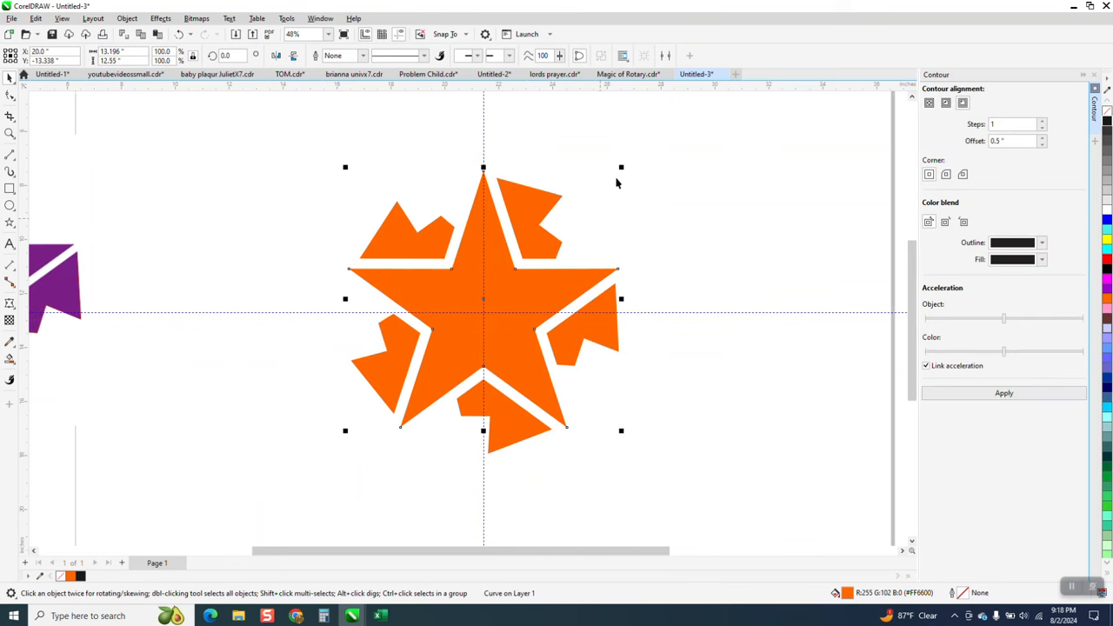
pyautogui.scroll(-1, 319, 241)
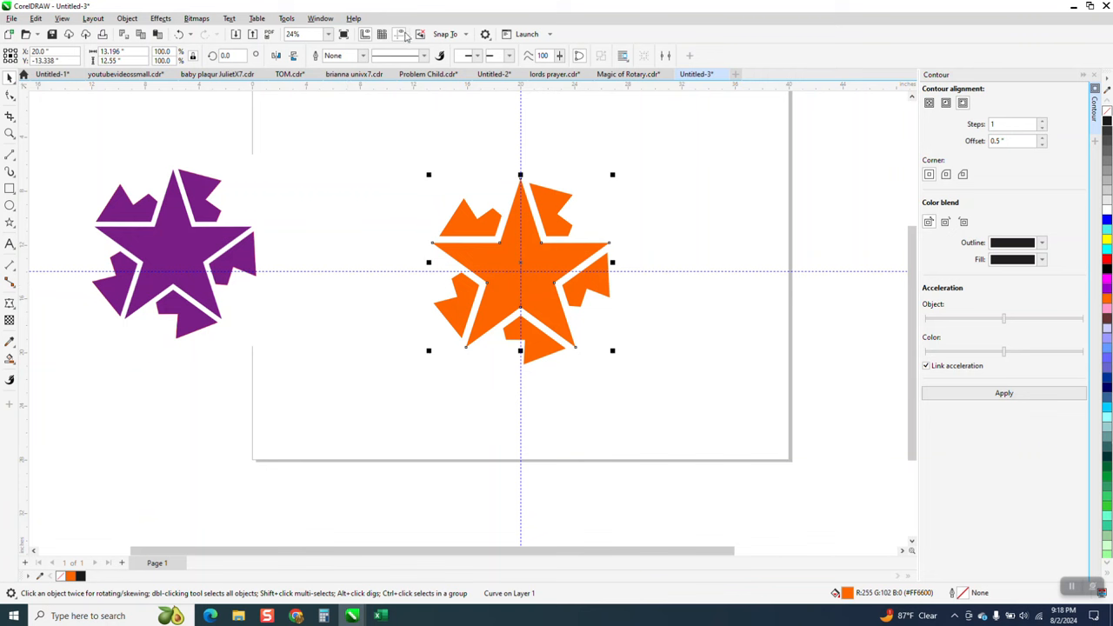
pyautogui.moveTo(259, 263); pyautogui.dragTo(317, 265)
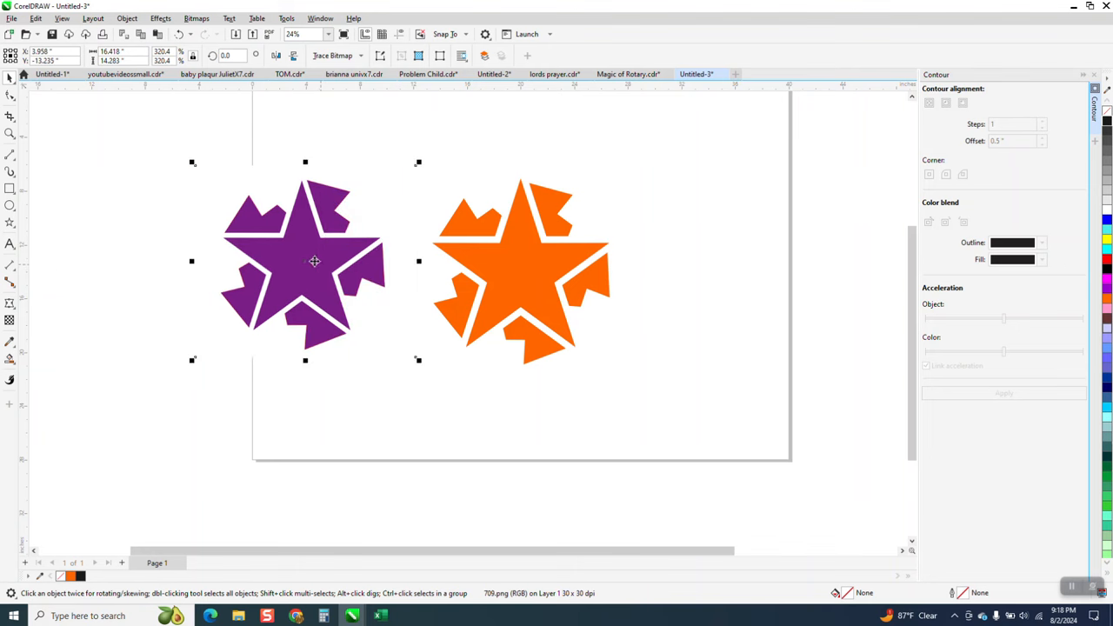
# Step: Set the Smart Fill color to the purple sampled from the original star bitmap
pyautogui.click(12, 360)
pyautogui.click(16, 365)
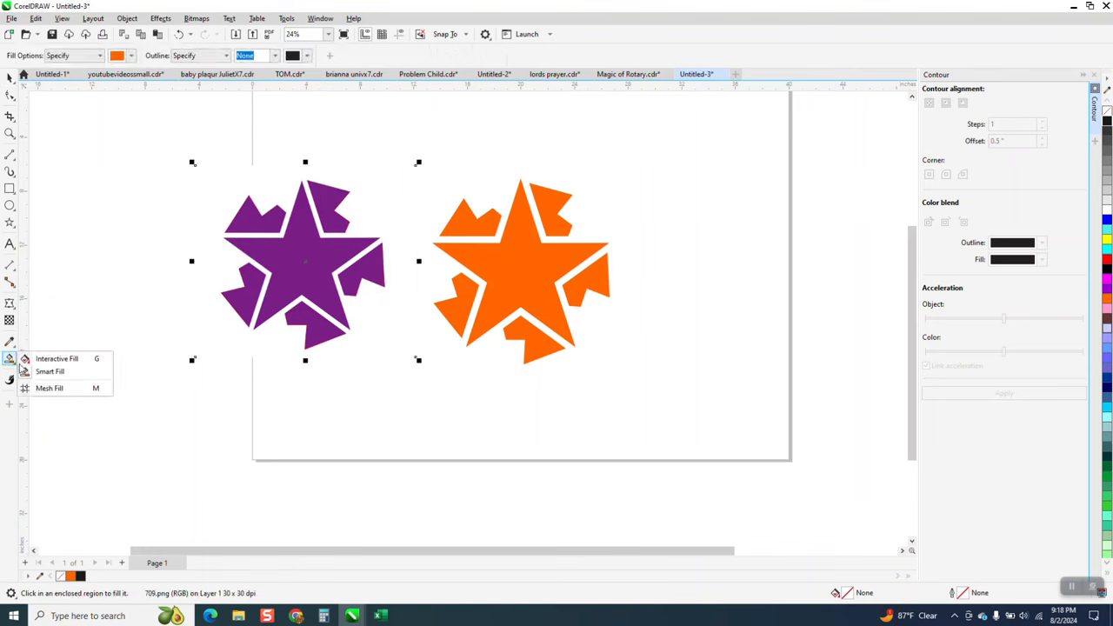
pyautogui.click(40, 368)
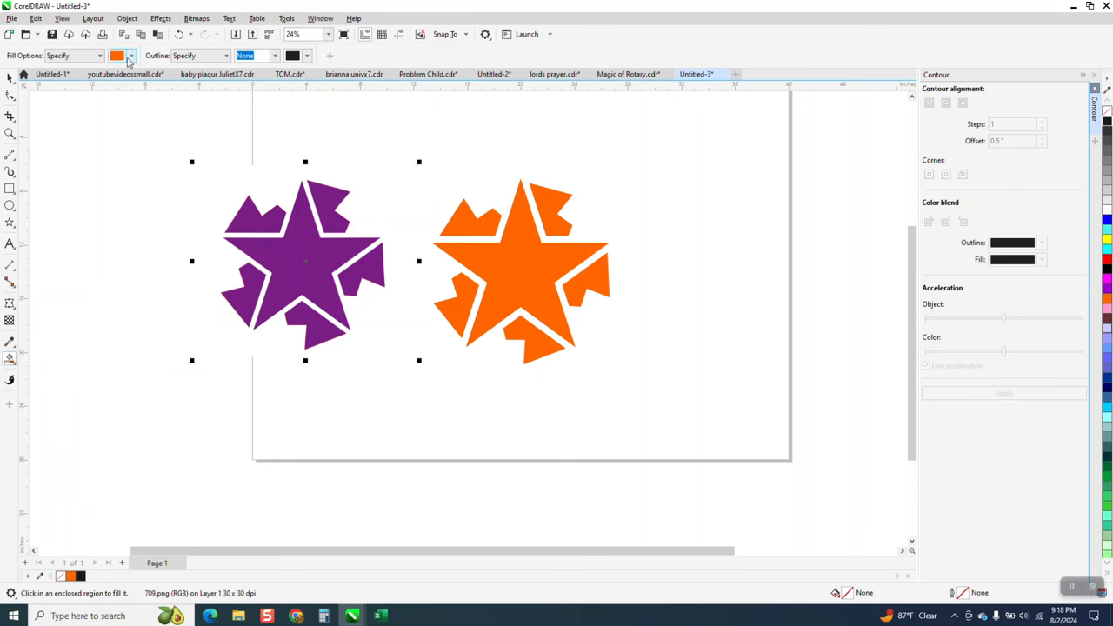
pyautogui.click(130, 56)
pyautogui.click(228, 245)
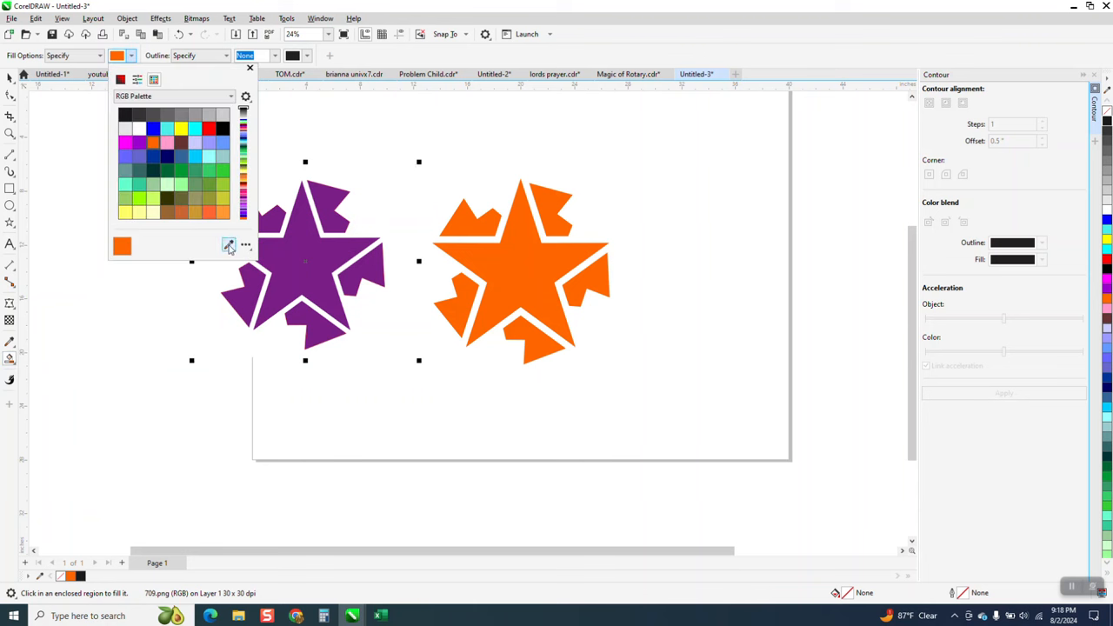
pyautogui.click(306, 256)
# Step: Smart-fill the orange vector star and its five surrounding fragments with the sampled purple
pyautogui.click(507, 260)
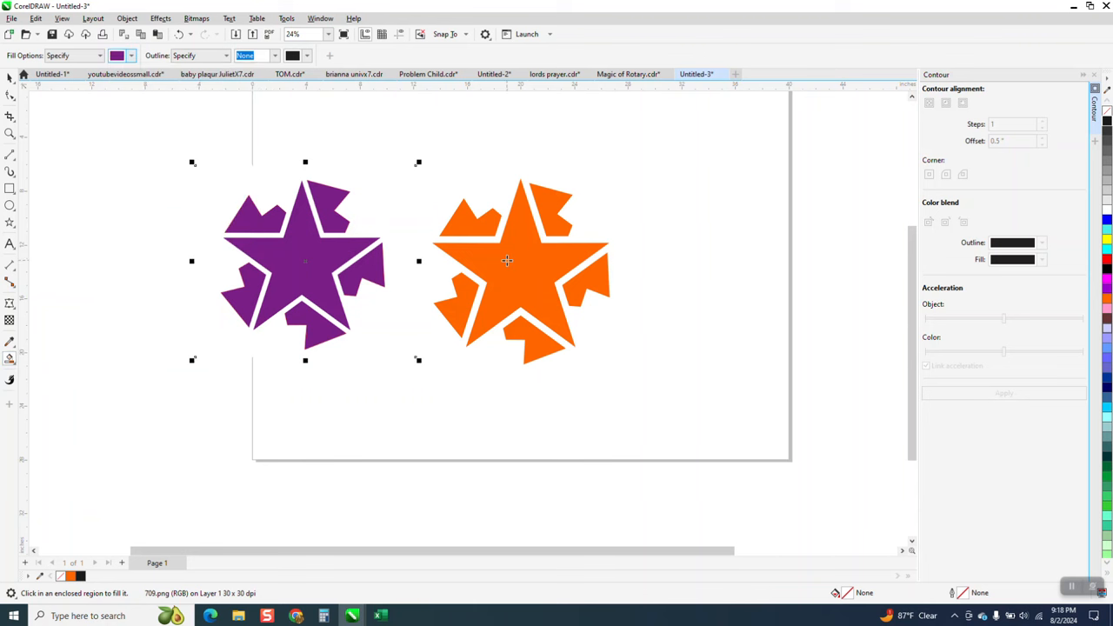
pyautogui.click(511, 260)
pyautogui.click(530, 209)
pyautogui.click(474, 218)
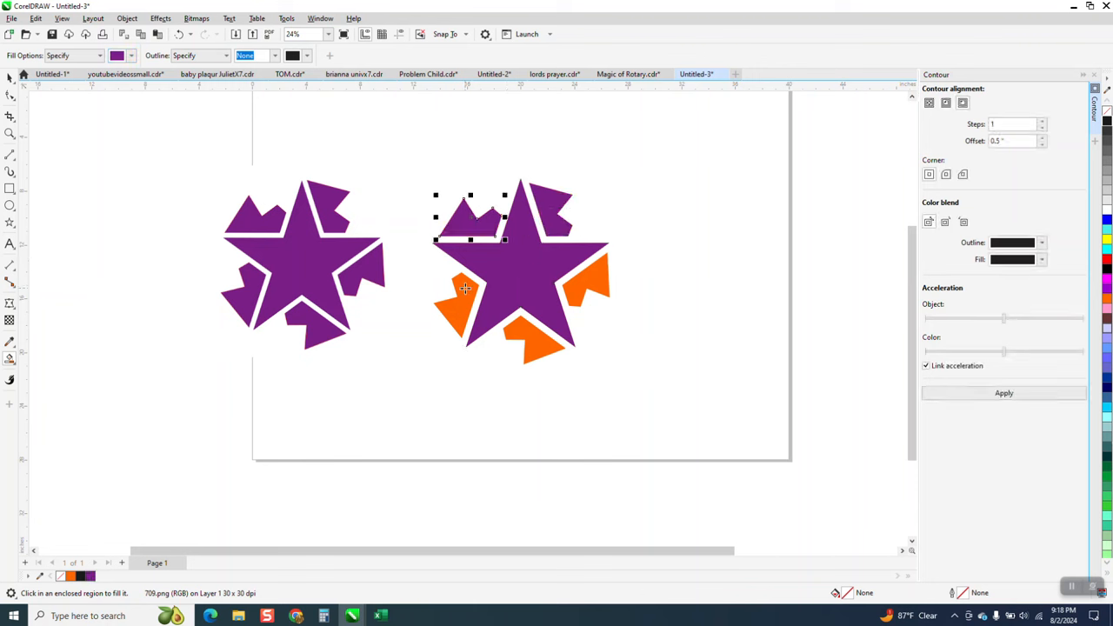
pyautogui.click(465, 290)
pyautogui.click(532, 327)
pyautogui.click(585, 296)
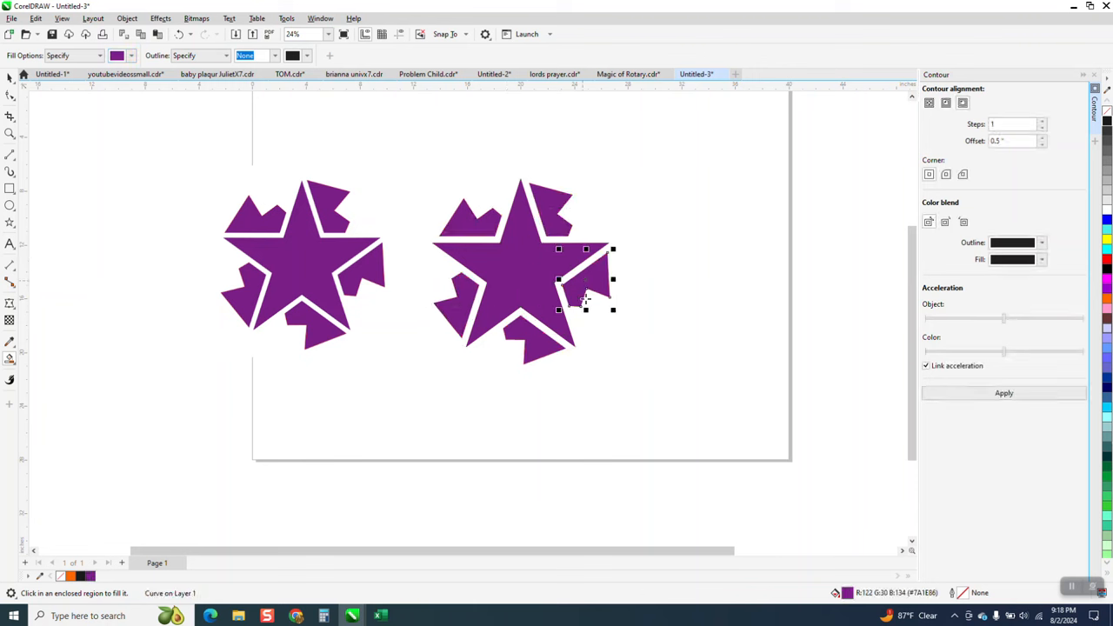
pyautogui.click(9, 77)
# Step: Examine the edges and corner points of the bitmap star and the vector star up close to compare their sharpness
pyautogui.press('z')
pyautogui.moveTo(367, 238); pyautogui.dragTo(409, 258)
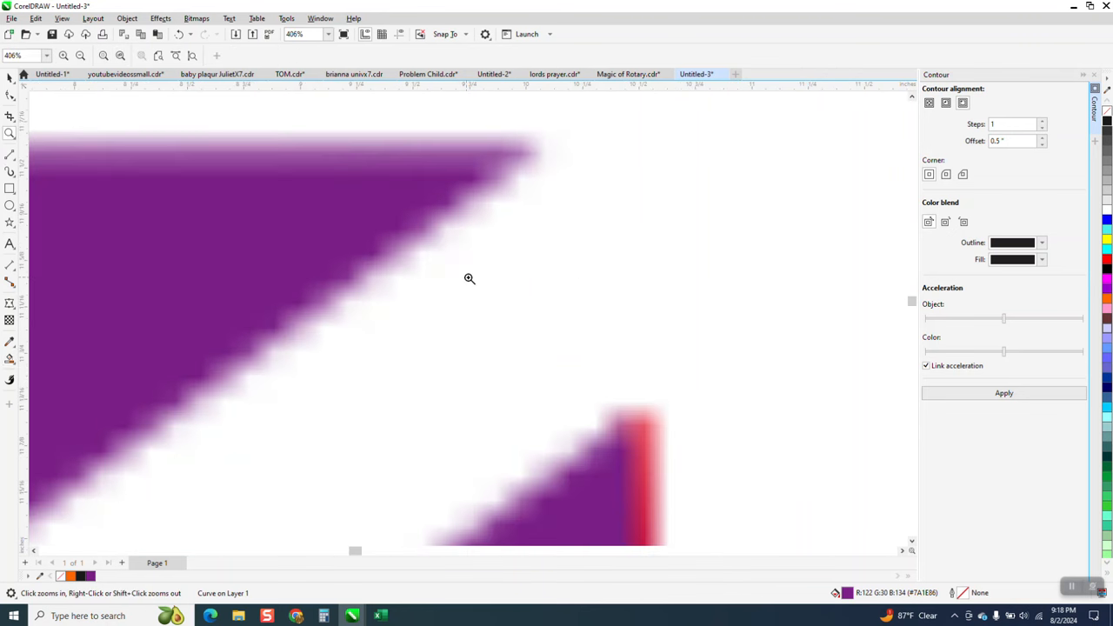
pyautogui.scroll(-5, 409, 269)
pyautogui.moveTo(539, 266); pyautogui.dragTo(616, 311)
pyautogui.rightClick(317, 186)
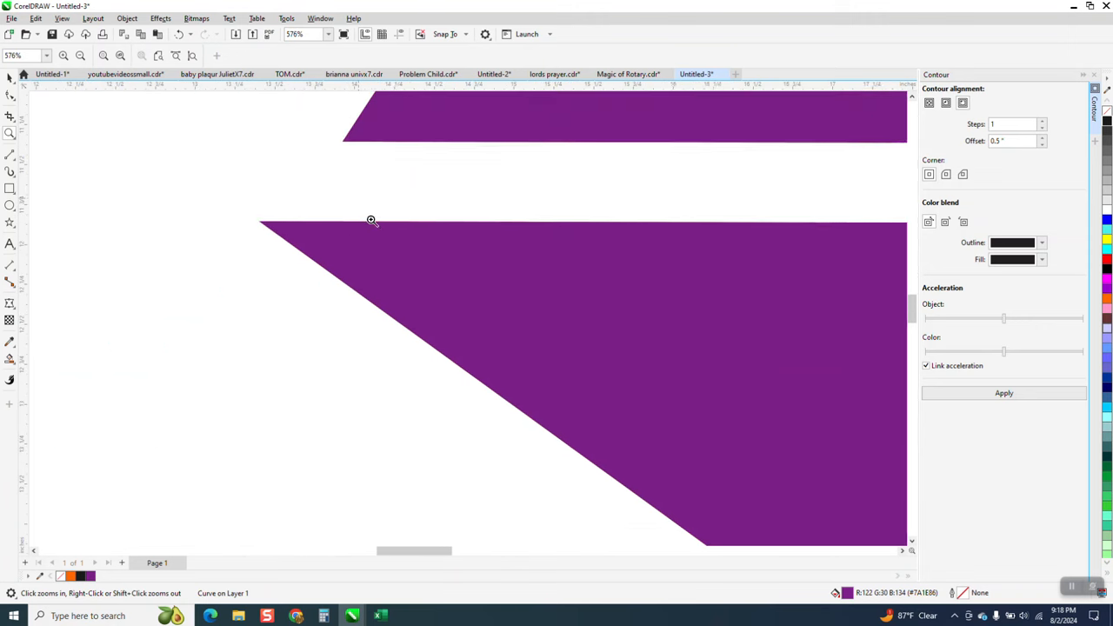
pyautogui.scroll(-5, 369, 219)
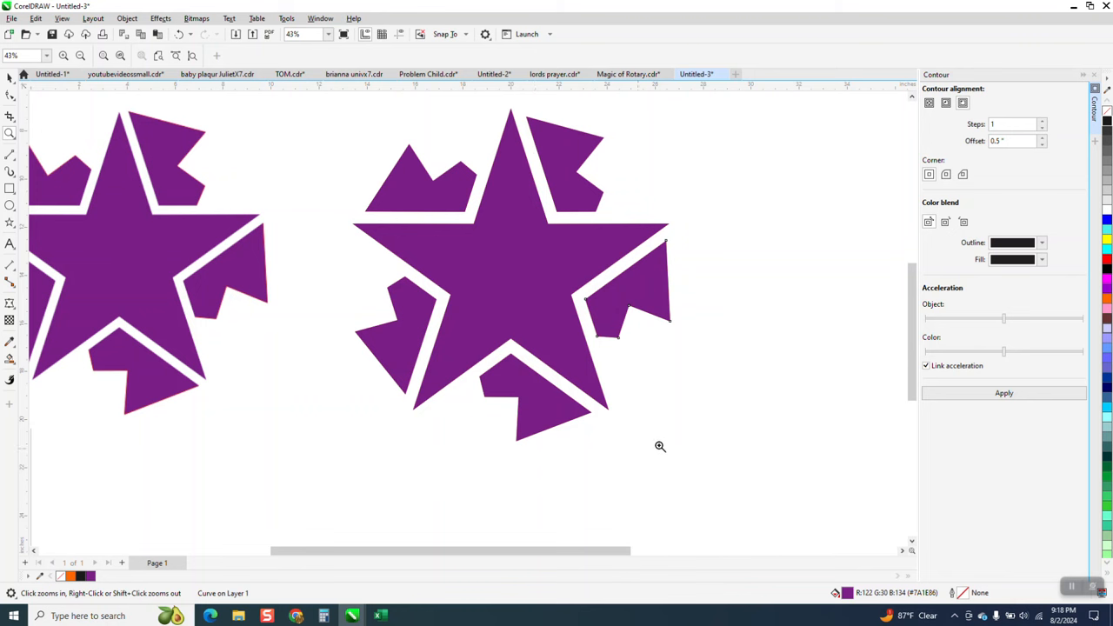
pyautogui.scroll(-1, 600, 321)
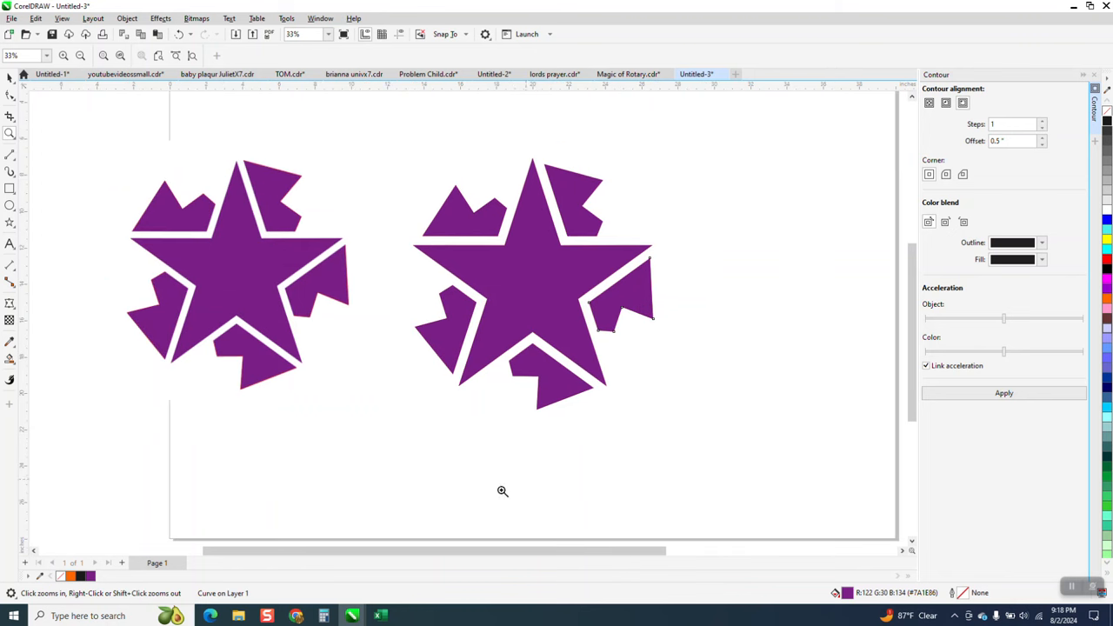
# Step: Move the original star bitmap closer to the purple vector star
pyautogui.click(10, 77)
pyautogui.moveTo(291, 249); pyautogui.dragTo(346, 244)
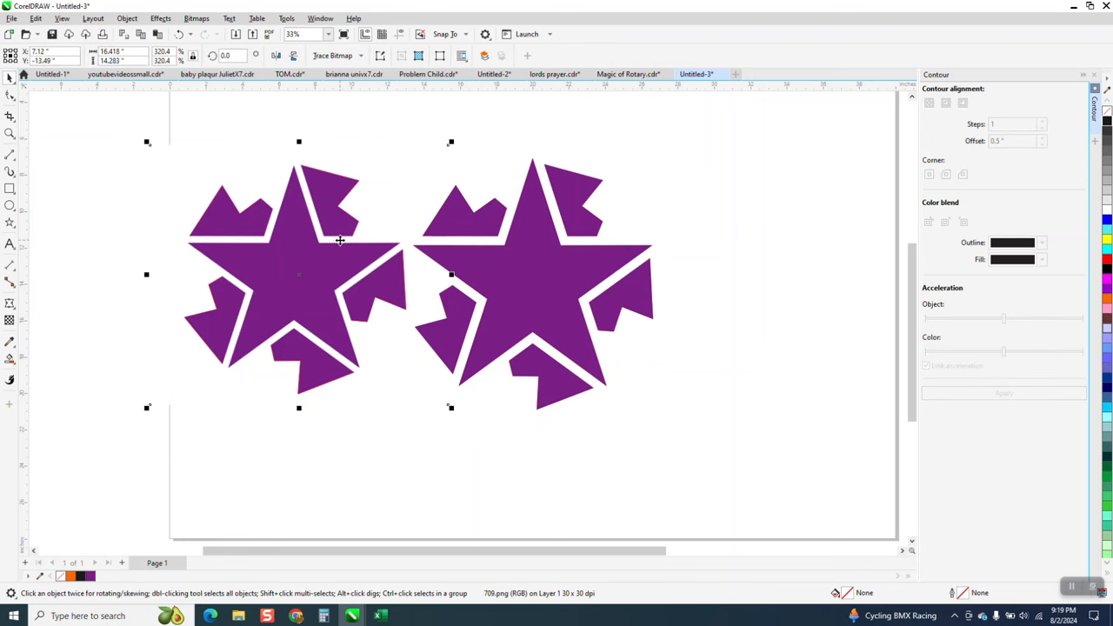